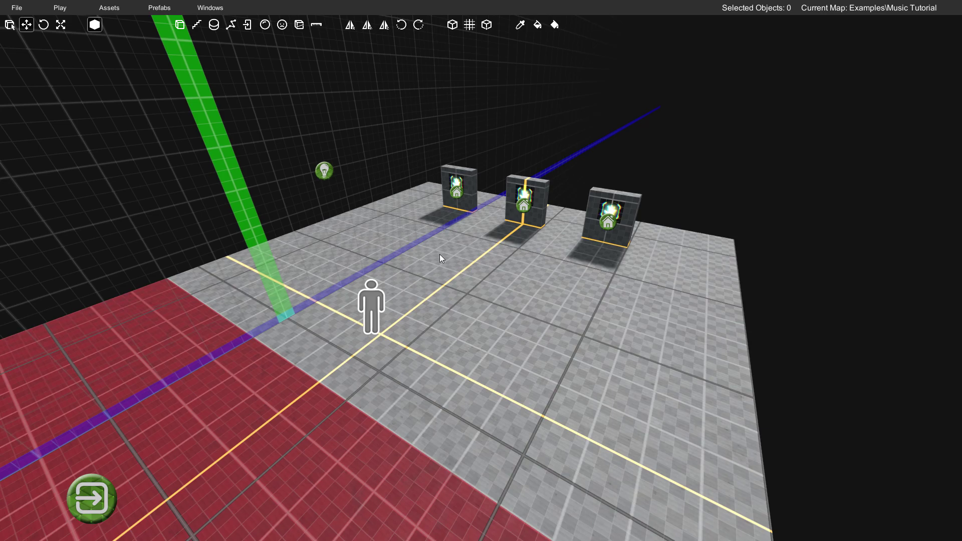
- Open the map properties and inspect the Map Music File entry in its value editor without changing it
{"action": "left_click", "coordinate": [211, 9]}
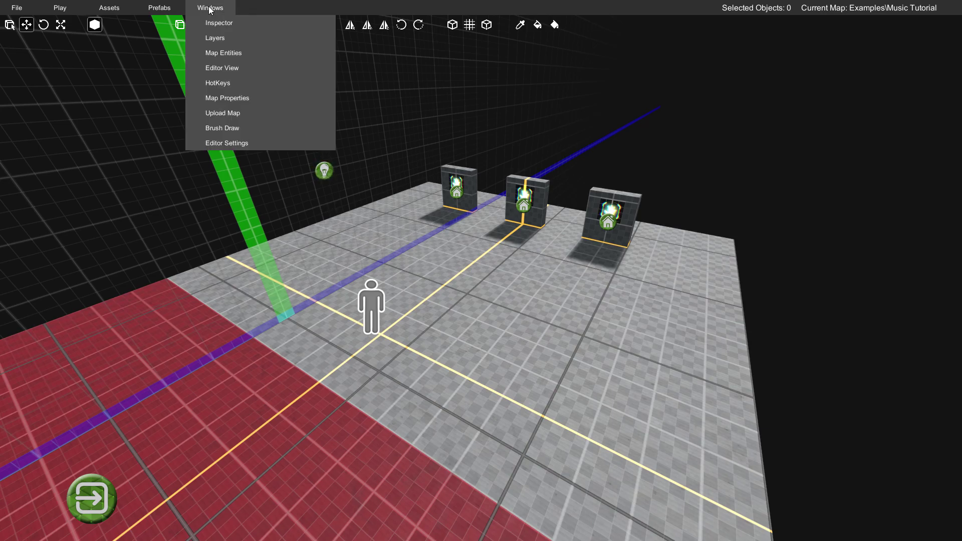
{"action": "left_click", "coordinate": [237, 97]}
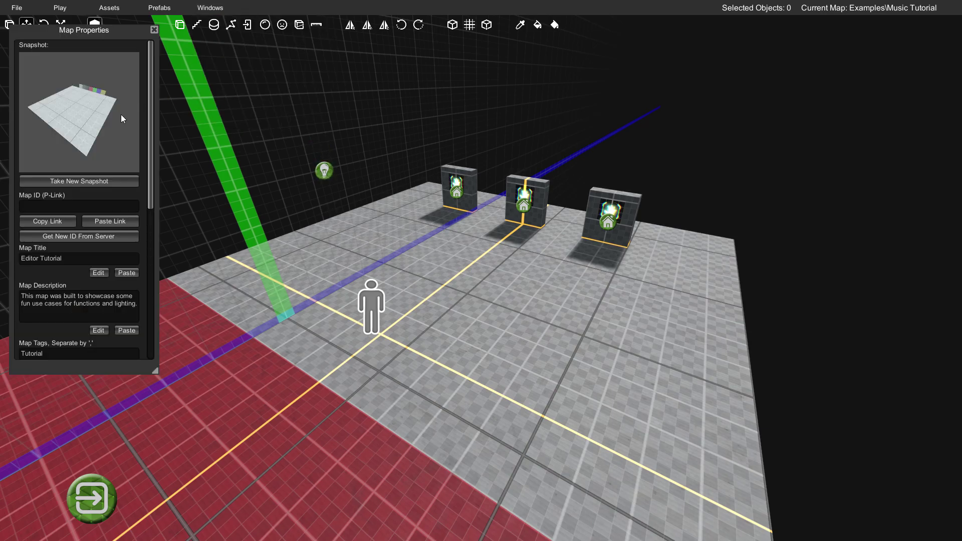
{"action": "scroll", "coordinate": [109, 158], "scroll_direction": "down", "scroll_amount": 5}
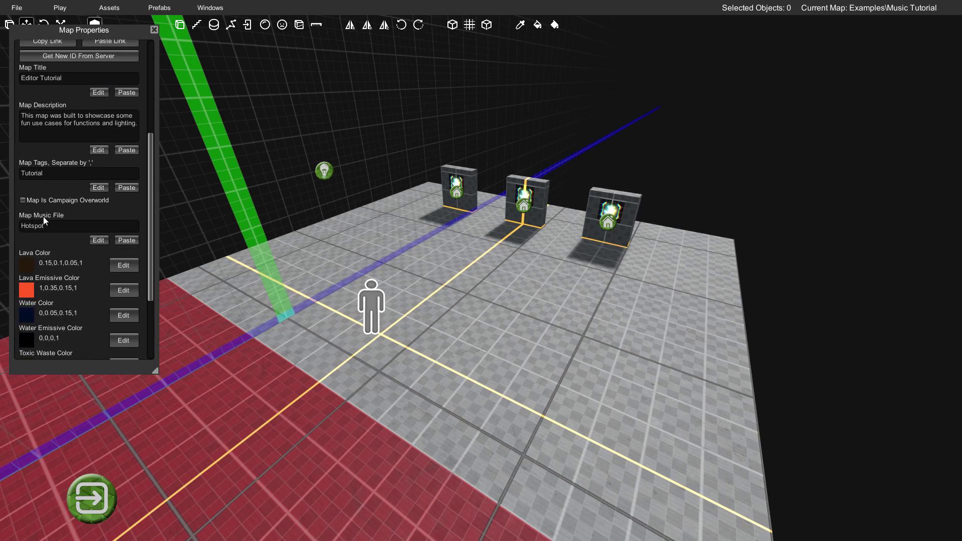
{"action": "left_click", "coordinate": [97, 240]}
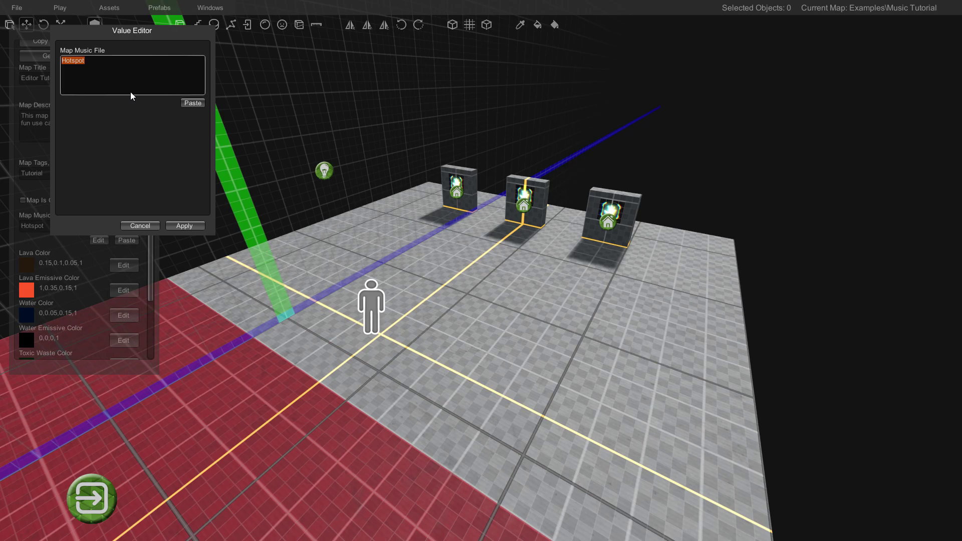
{"action": "left_click", "coordinate": [119, 81]}
{"action": "left_click", "coordinate": [143, 226]}
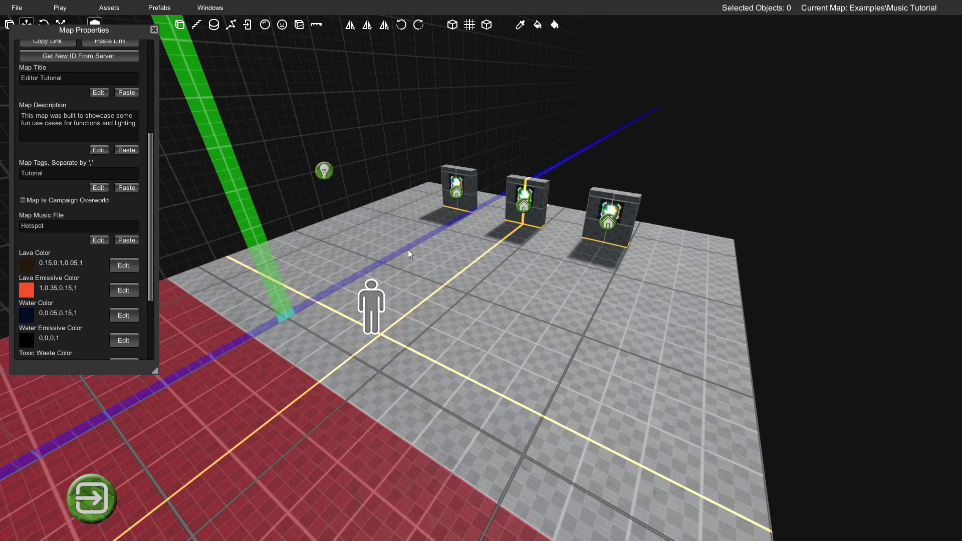
- Save the map and play-test it to hear its current music, returning to the editor
{"action": "right_click_drag", "start_coordinate": [408, 249], "coordinate": [410, 246]}
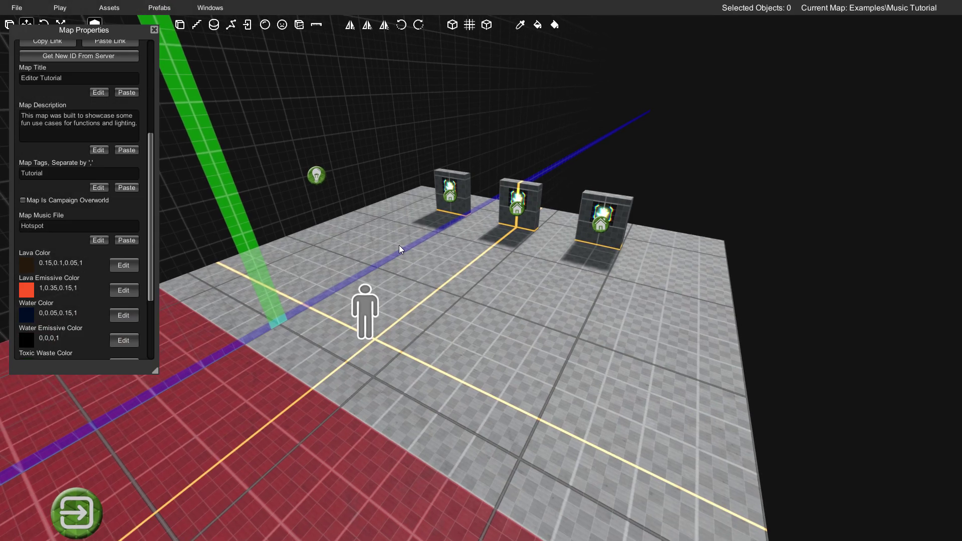
{"action": "key", "text": "ctrl+s"}
{"action": "left_click", "coordinate": [468, 368]}
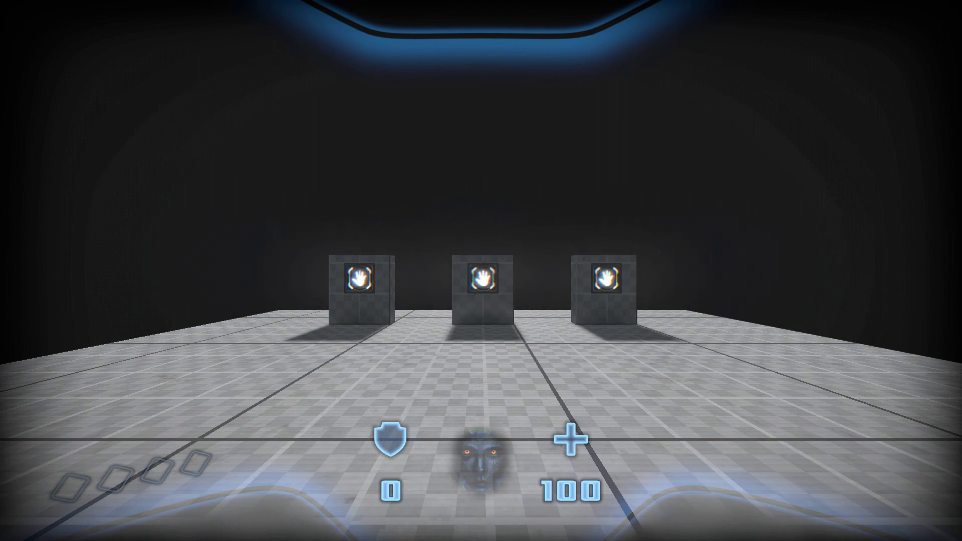
{"action": "key", "text": "Escape"}
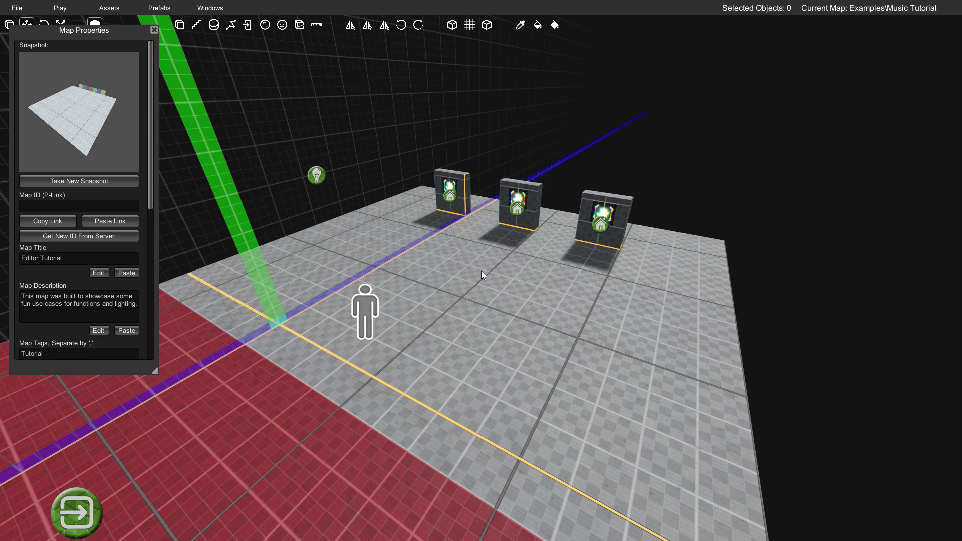
- Set the Map Music File to Decay in the map properties and play-test the map with it
{"action": "scroll", "coordinate": [120, 228], "scroll_direction": "down", "scroll_amount": 2}
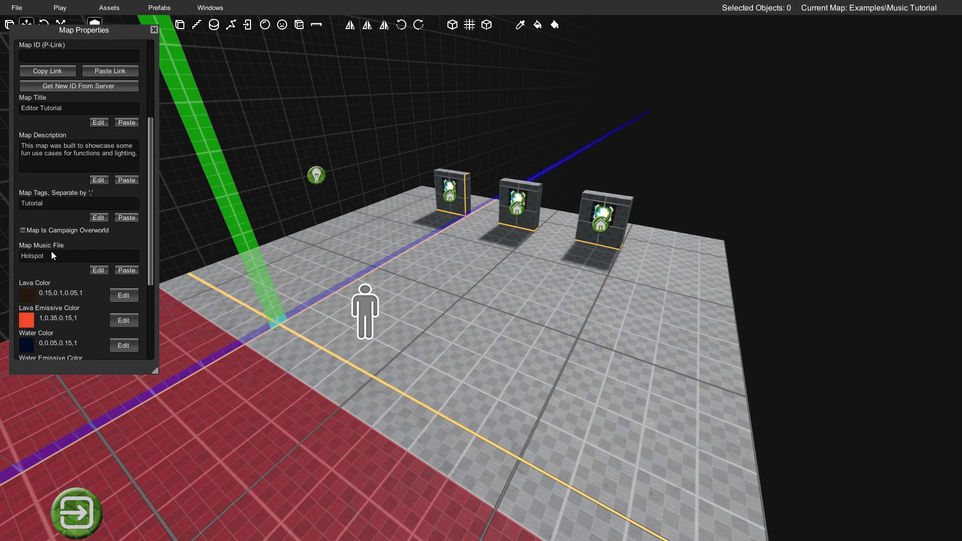
{"action": "scroll", "coordinate": [51, 251], "scroll_direction": "down", "scroll_amount": 1}
{"action": "left_click", "coordinate": [99, 241]}
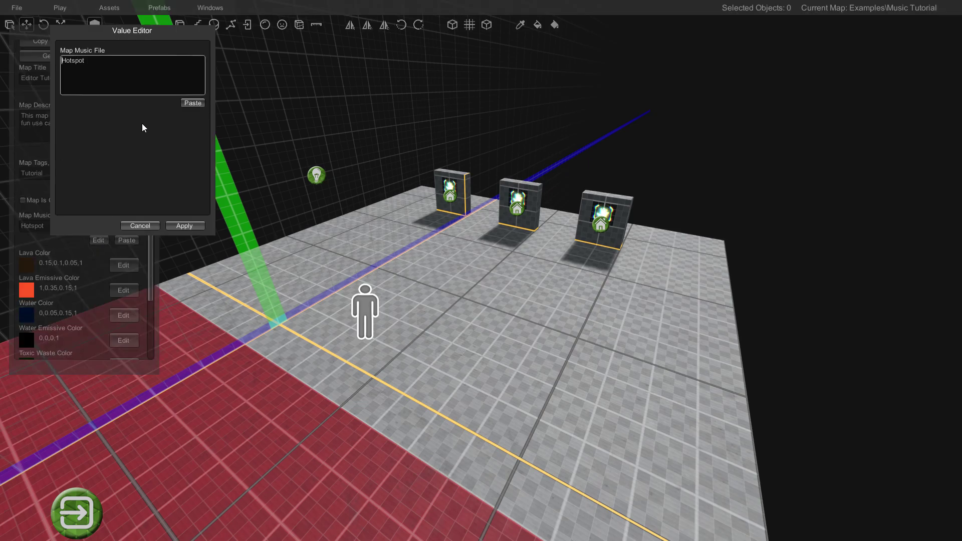
{"action": "left_click_drag", "start_coordinate": [99, 61], "coordinate": [44, 59]}
{"action": "type", "text": "Decay"}
{"action": "left_click", "coordinate": [184, 226]}
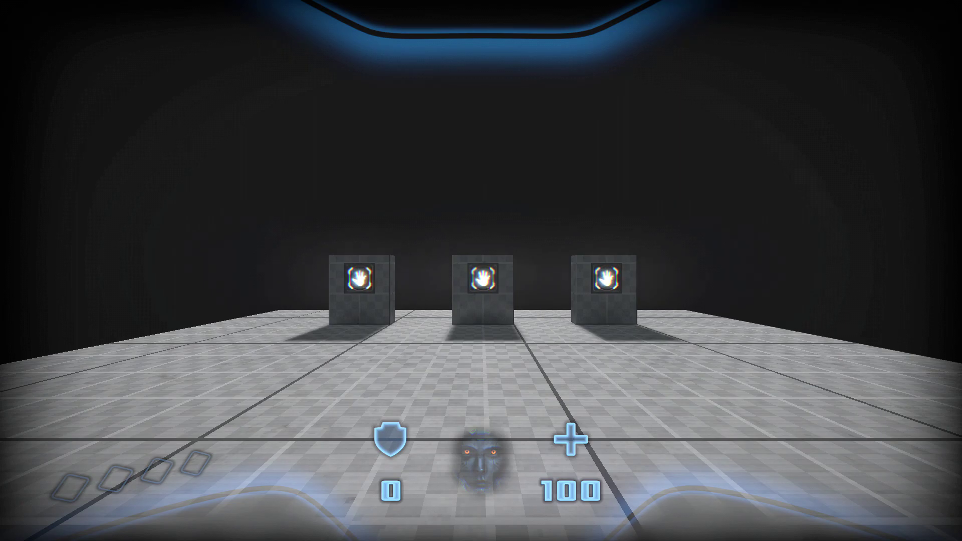
{"action": "key", "text": "Escape"}
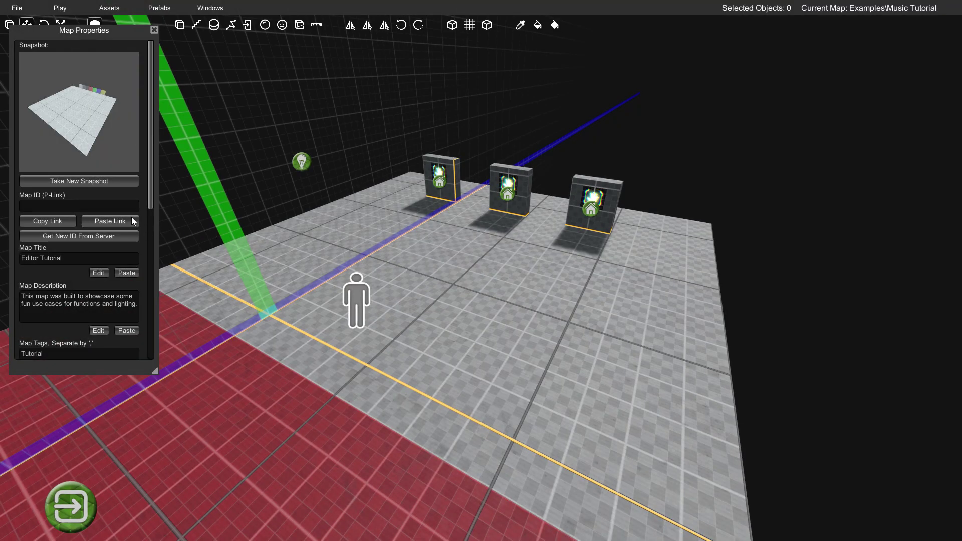
- Recheck the Map Music File entry in the value editor, cancel the edit, and close the map properties
{"action": "scroll", "coordinate": [128, 219], "scroll_direction": "down", "scroll_amount": 3}
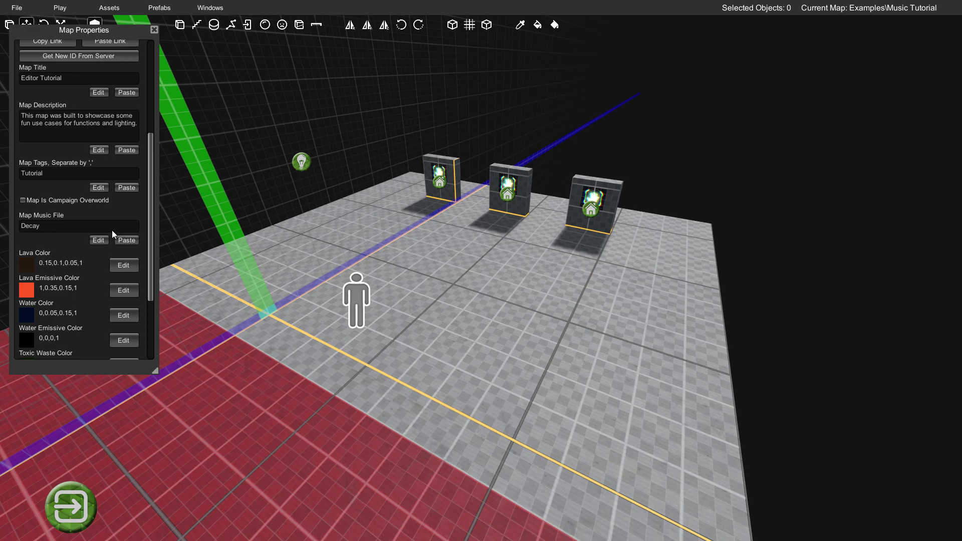
{"action": "left_click", "coordinate": [99, 240]}
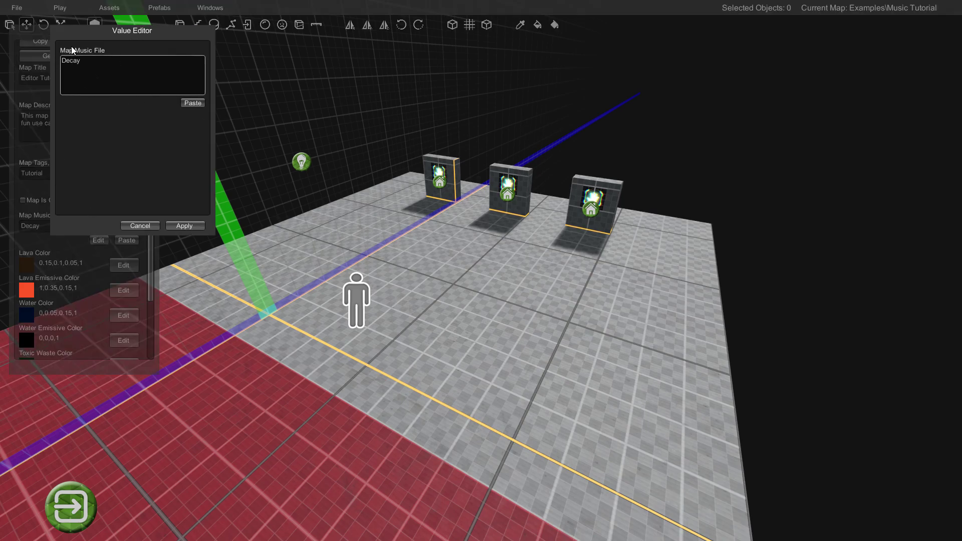
{"action": "left_click", "coordinate": [153, 225]}
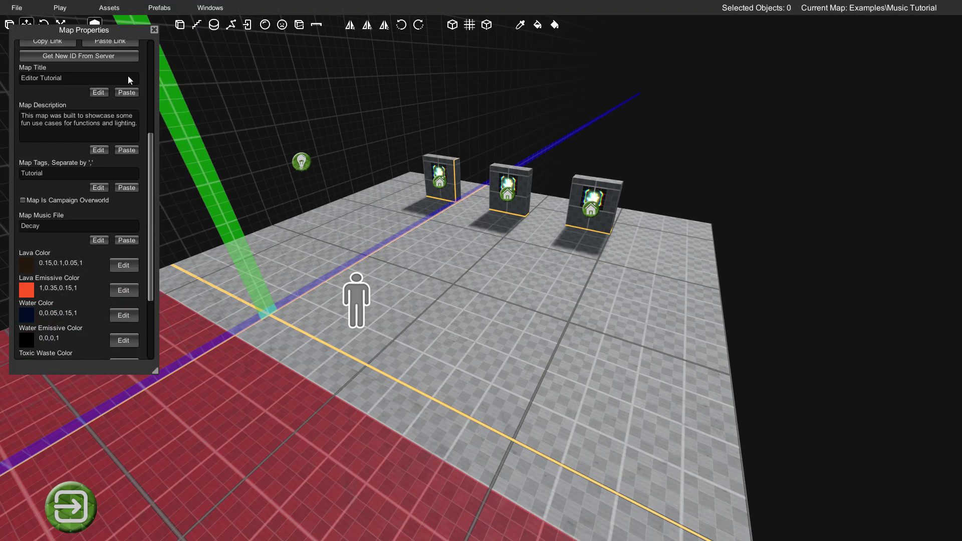
{"action": "left_click", "coordinate": [155, 31]}
- Place a MusicControl function from the Asset Library in front of the middle button wall and raise it above the walls
{"action": "right_click_drag", "start_coordinate": [303, 162], "coordinate": [348, 227]}
{"action": "key", "text": "w"}
{"action": "key", "text": "s"}
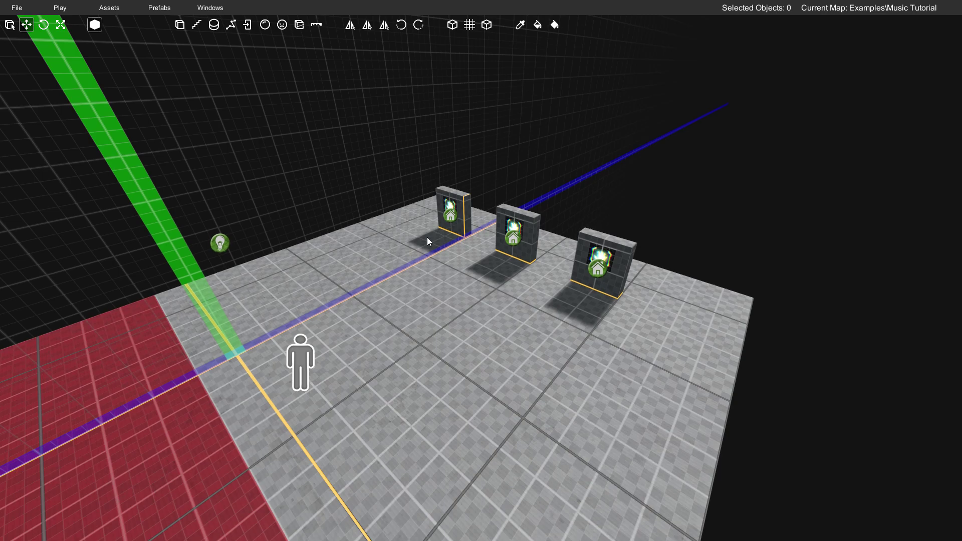
{"action": "scroll", "coordinate": [415, 247], "scroll_direction": "up", "scroll_amount": 5}
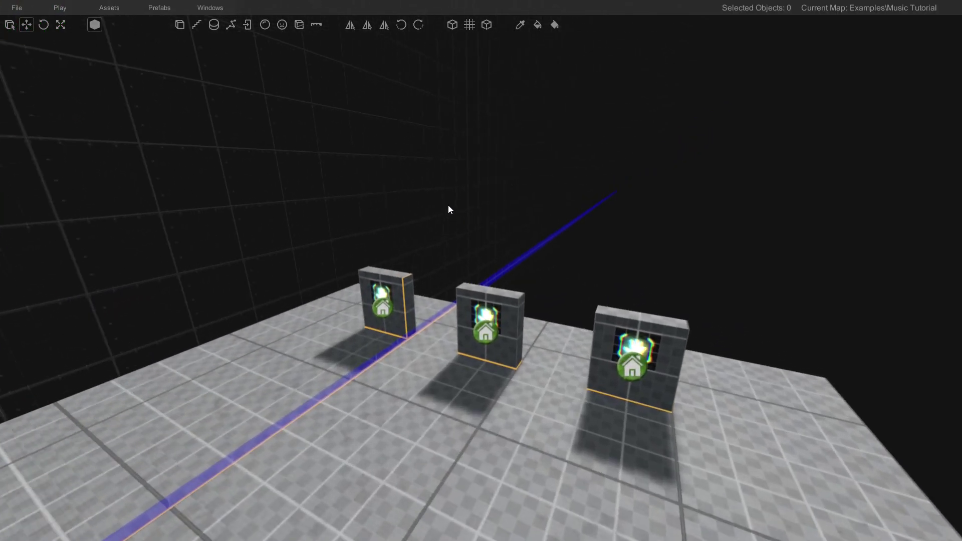
{"action": "scroll", "coordinate": [469, 231], "scroll_direction": "down", "scroll_amount": 2}
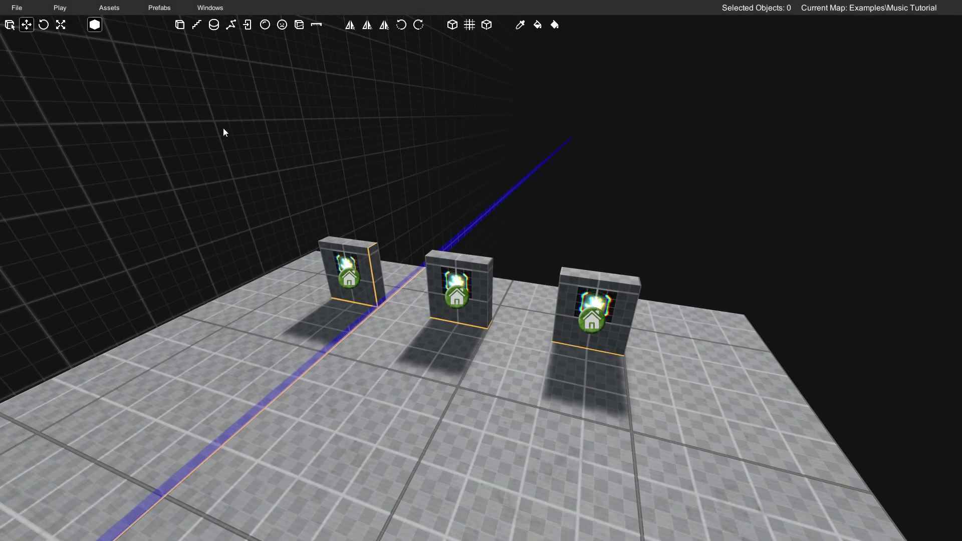
{"action": "left_click", "coordinate": [109, 11]}
{"action": "left_click", "coordinate": [117, 23]}
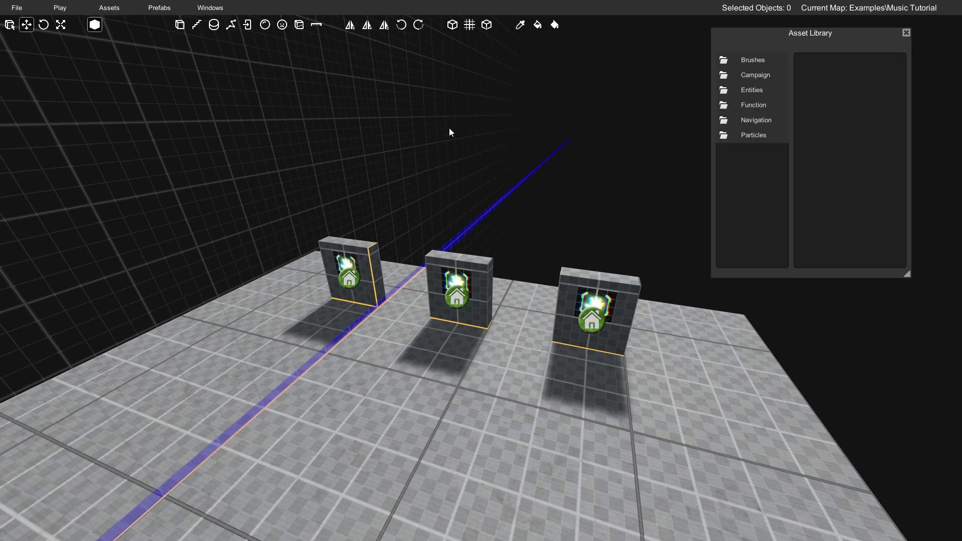
{"action": "left_click", "coordinate": [740, 106]}
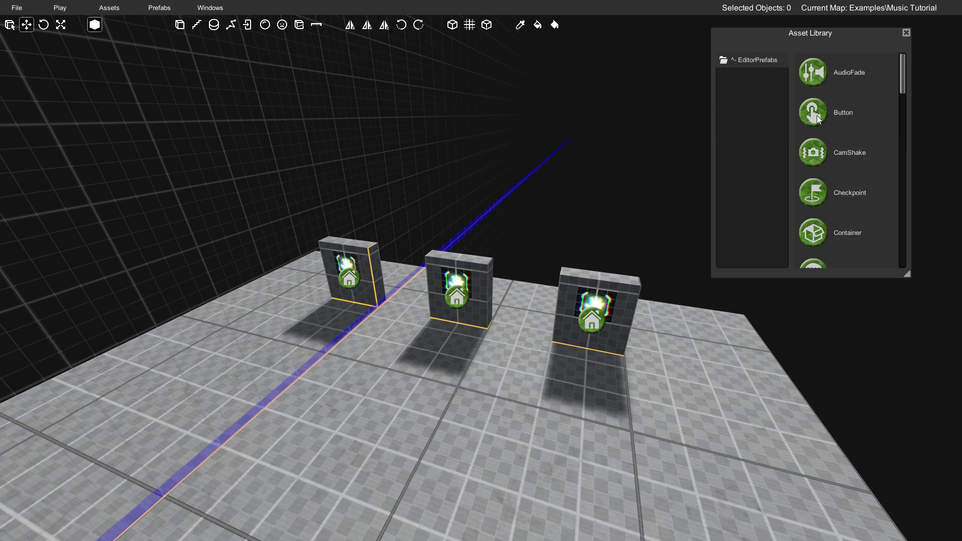
{"action": "scroll", "coordinate": [817, 121], "scroll_direction": "down", "scroll_amount": 7}
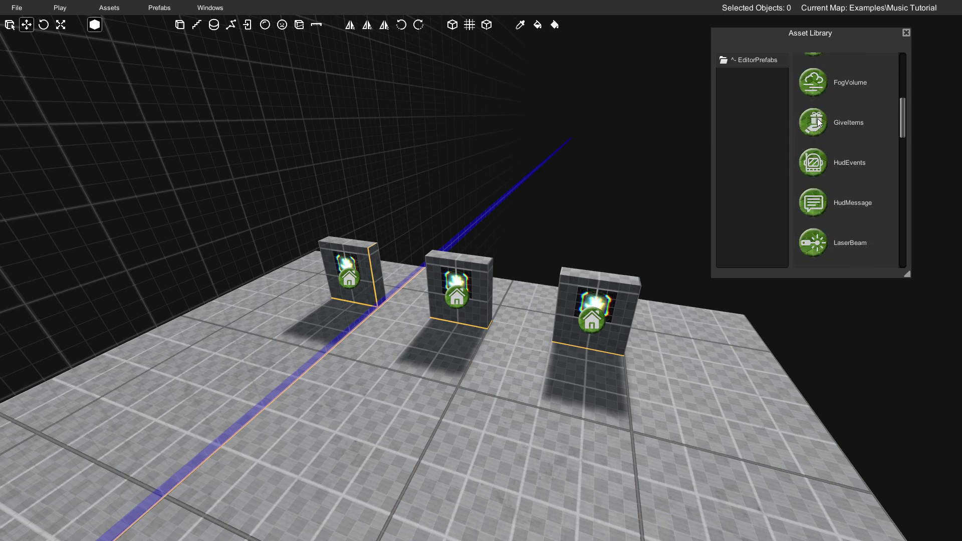
{"action": "scroll", "coordinate": [817, 129], "scroll_direction": "down", "scroll_amount": 7}
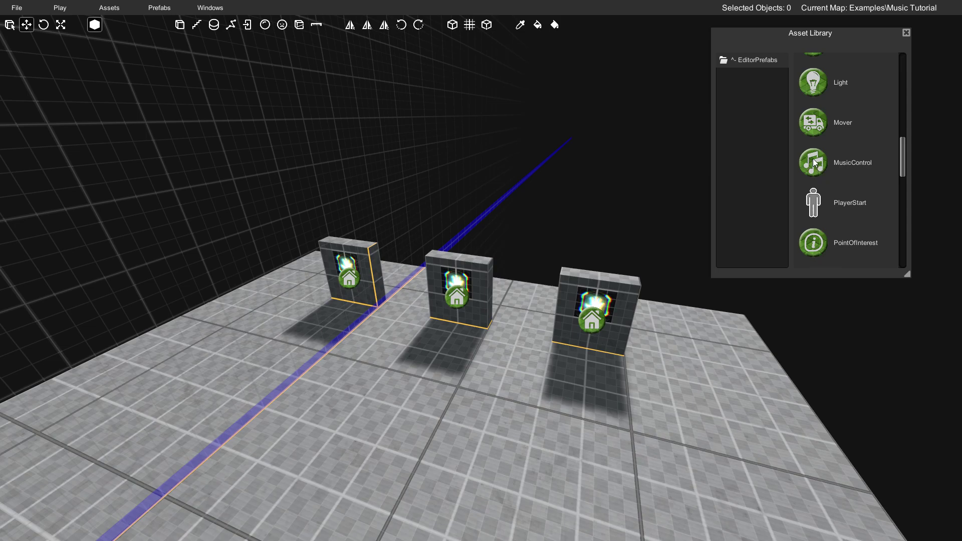
{"action": "left_click_drag", "start_coordinate": [813, 163], "coordinate": [449, 346]}
{"action": "left_click", "coordinate": [449, 344]}
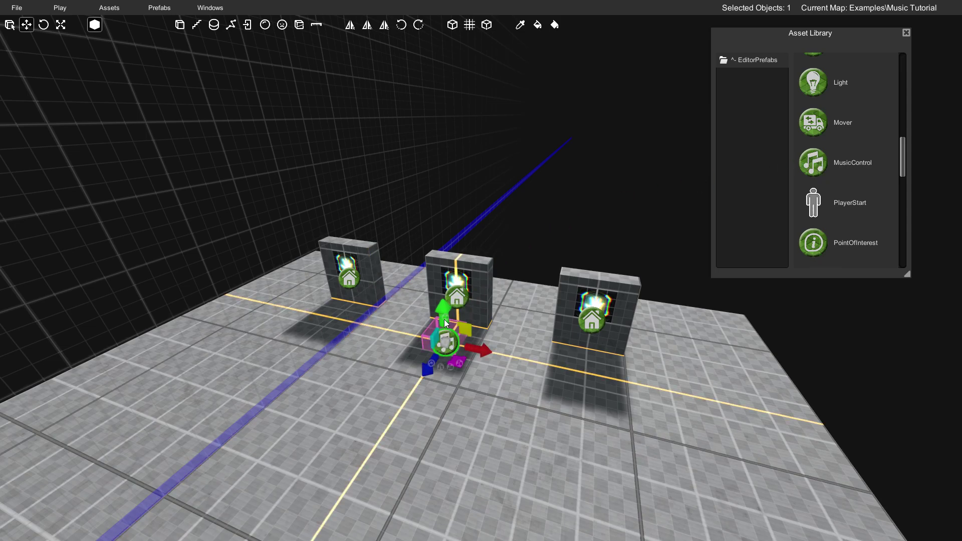
{"action": "left_click_drag", "start_coordinate": [443, 300], "coordinate": [432, 132]}
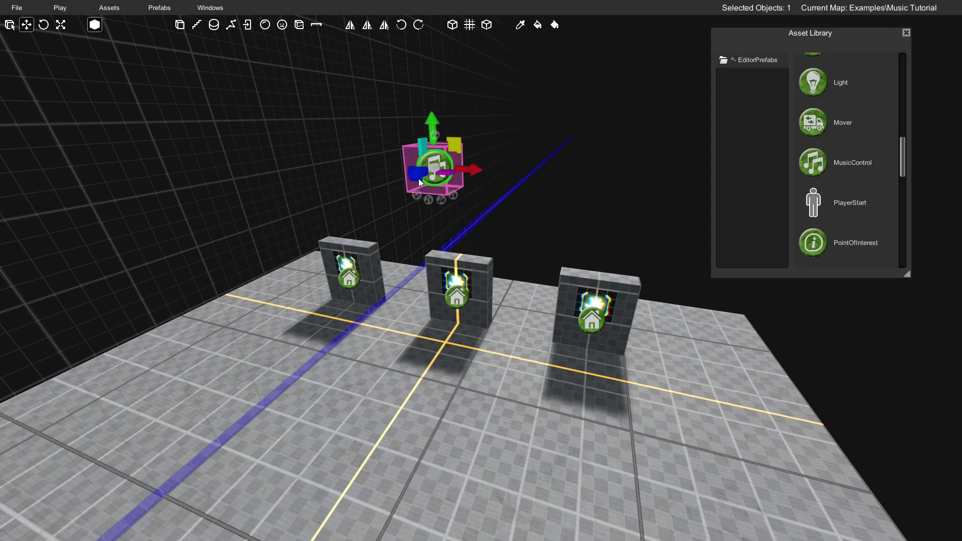
- Deselect the MusicControl and briefly play-test the map
{"action": "right_click_drag", "start_coordinate": [520, 250], "coordinate": [462, 256]}
{"action": "left_click", "coordinate": [473, 247]}
{"action": "key", "text": "F5"}
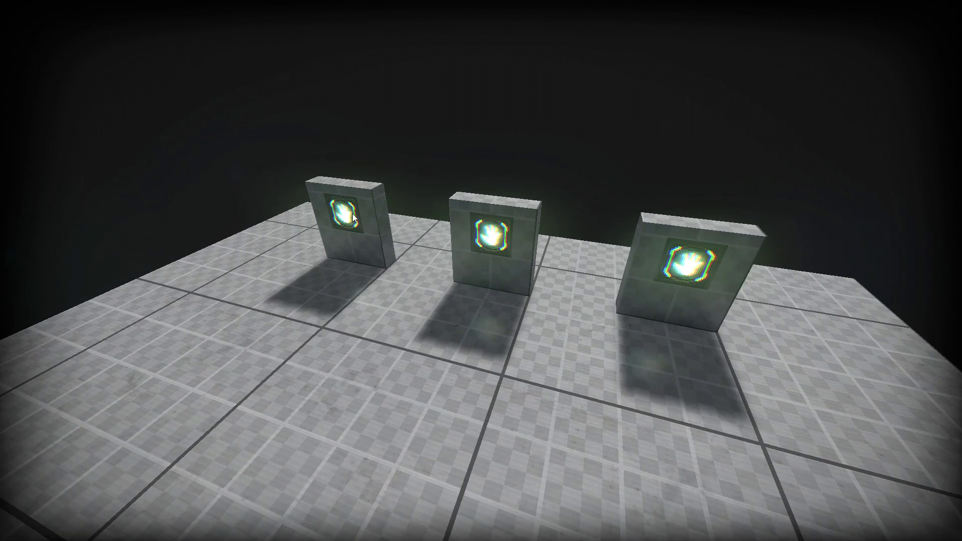
{"action": "key", "text": "Escape"}
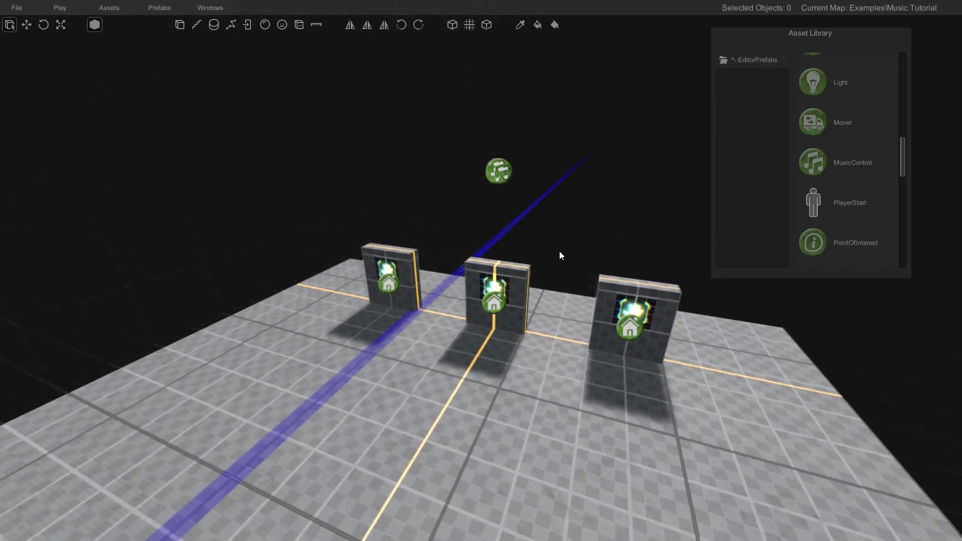
- Examine the MusicControl's connection nodes and its Force Music Level and Hold Music Level properties
{"action": "right_click_drag", "start_coordinate": [560, 251], "coordinate": [568, 251]}
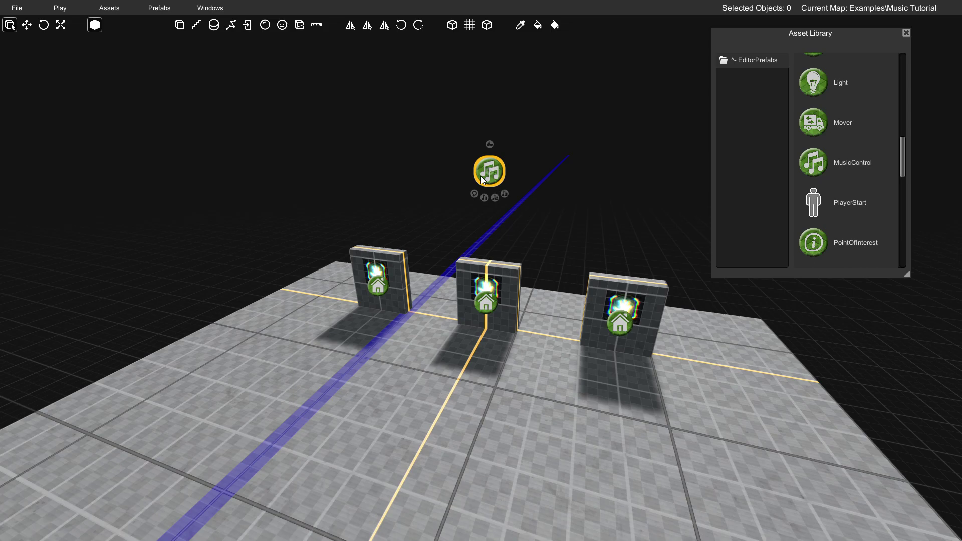
{"action": "right_click_drag", "start_coordinate": [480, 177], "coordinate": [493, 150]}
{"action": "key", "text": "w"}
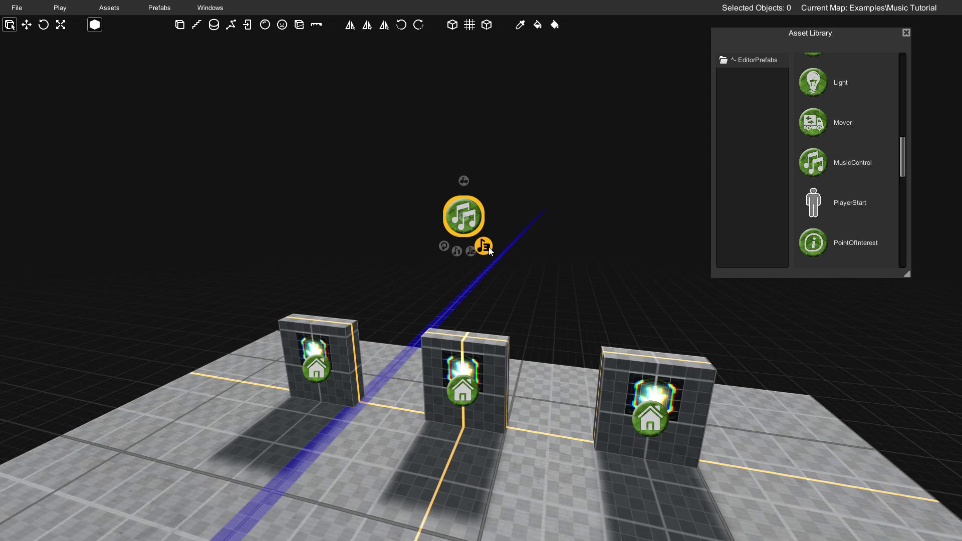
{"action": "right_click_drag", "start_coordinate": [458, 292], "coordinate": [482, 263]}
{"action": "key", "text": "a"}
{"action": "left_click", "coordinate": [488, 232]}
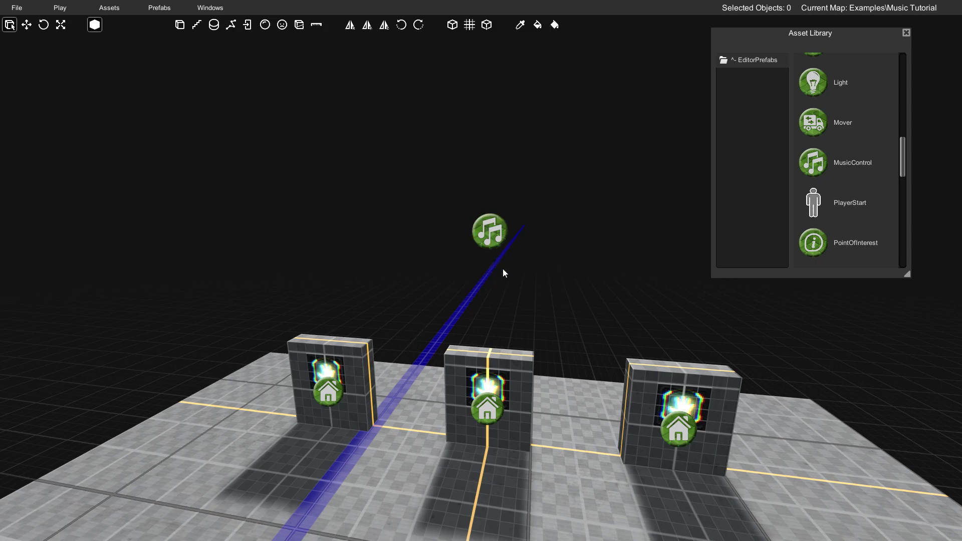
{"action": "key", "text": "d"}
{"action": "right_click_drag", "start_coordinate": [503, 270], "coordinate": [495, 287]}
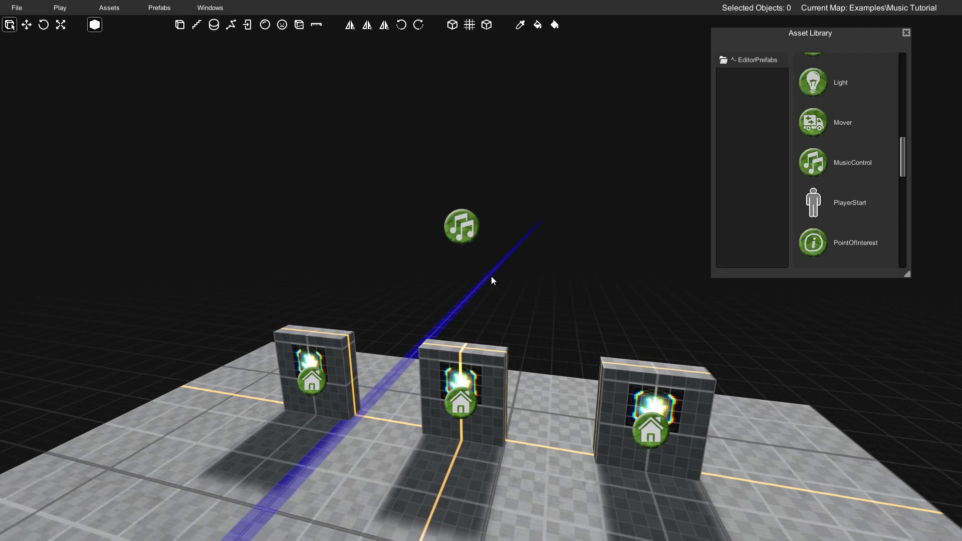
{"action": "left_click", "coordinate": [465, 230]}
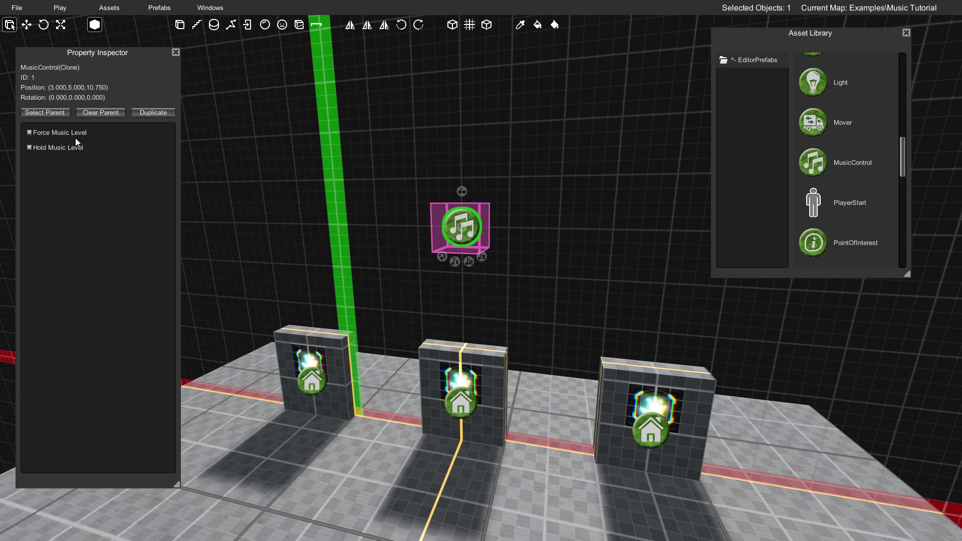
- Connect the upper-left output node of the left wall button to the second of the MusicControl's four lower nodes
{"action": "right_click_drag", "start_coordinate": [295, 250], "coordinate": [306, 266]}
{"action": "key", "text": "s"}
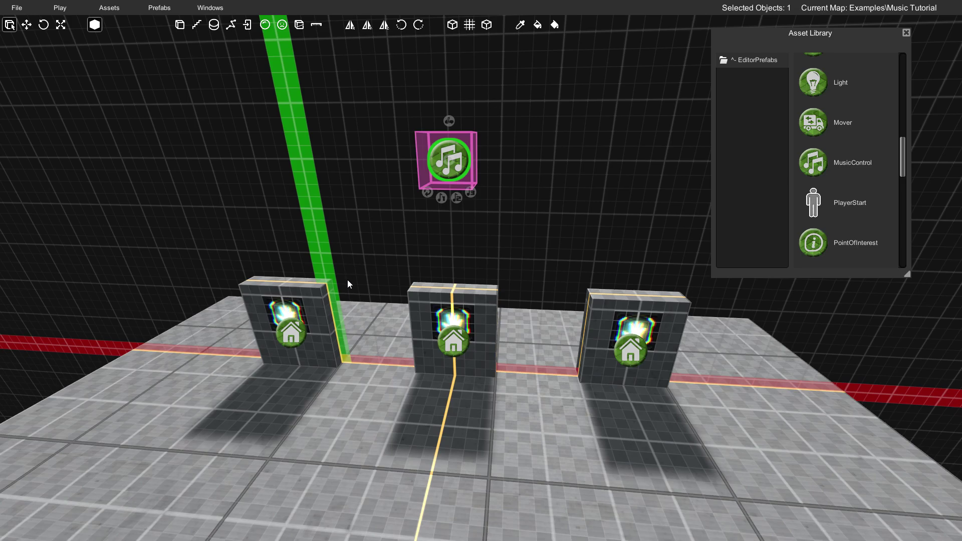
{"action": "scroll", "coordinate": [348, 280], "scroll_direction": "up", "scroll_amount": 3}
{"action": "left_click", "coordinate": [263, 336]}
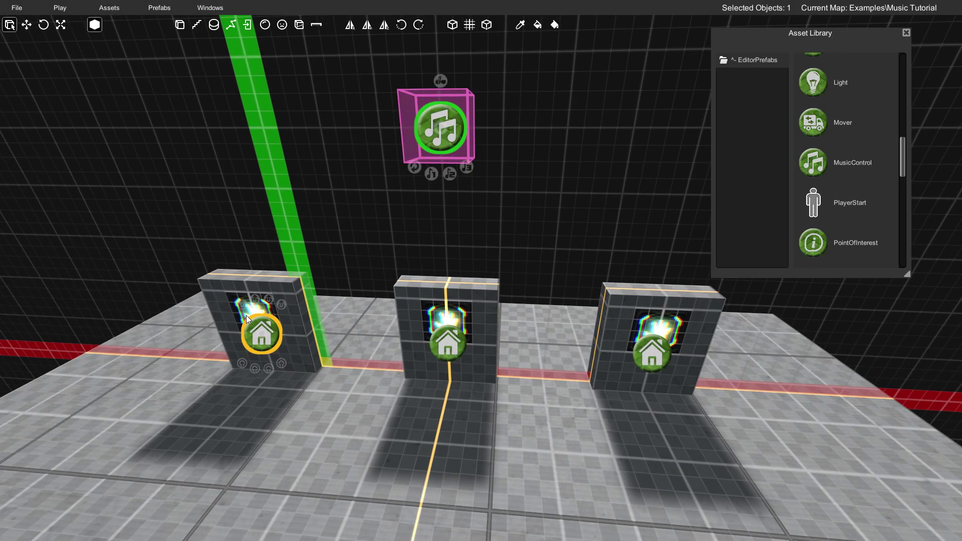
{"action": "left_click_drag", "start_coordinate": [240, 305], "coordinate": [430, 175]}
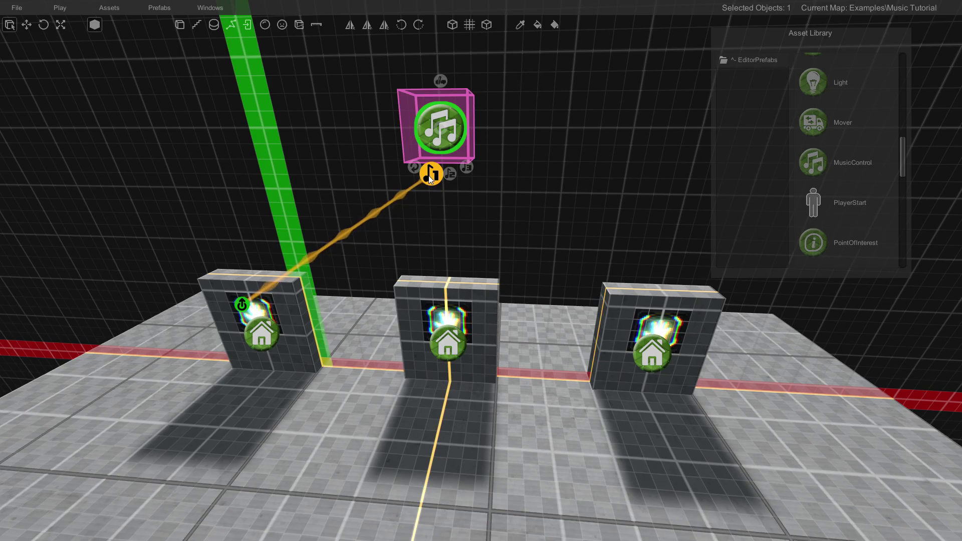
{"action": "left_click", "coordinate": [428, 175]}
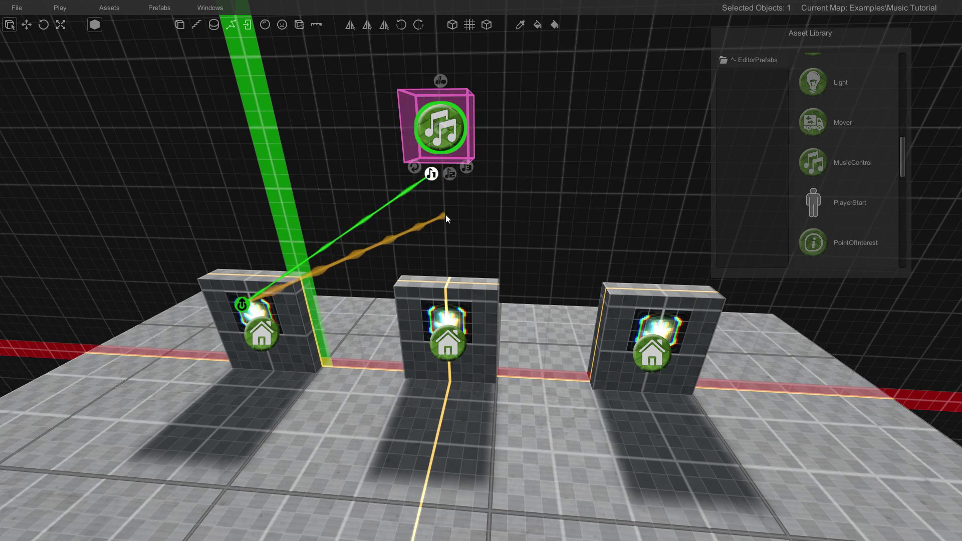
- Connect the upper-left output node of the middle wall button to the third of the MusicControl's four lower nodes
{"action": "right_click_drag", "start_coordinate": [446, 214], "coordinate": [435, 214]}
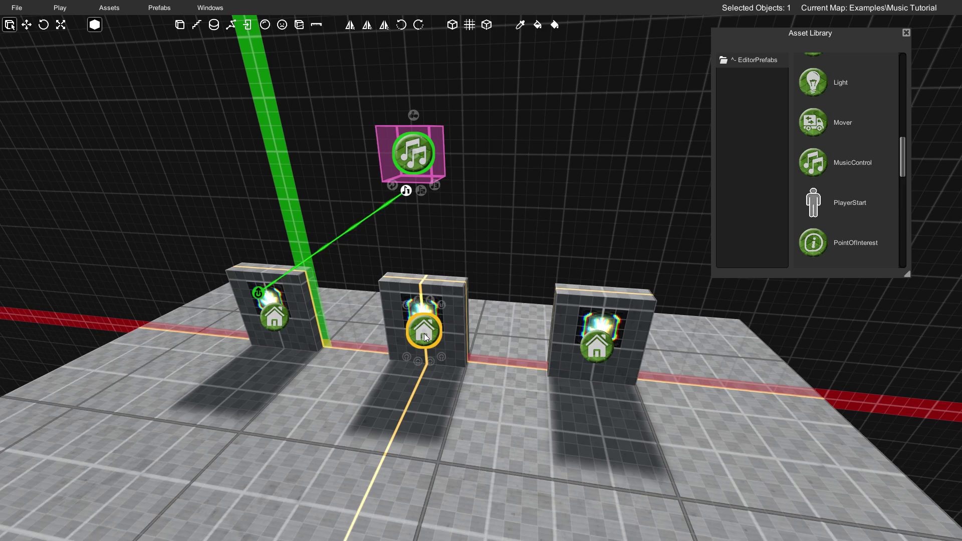
{"action": "left_click", "coordinate": [407, 305]}
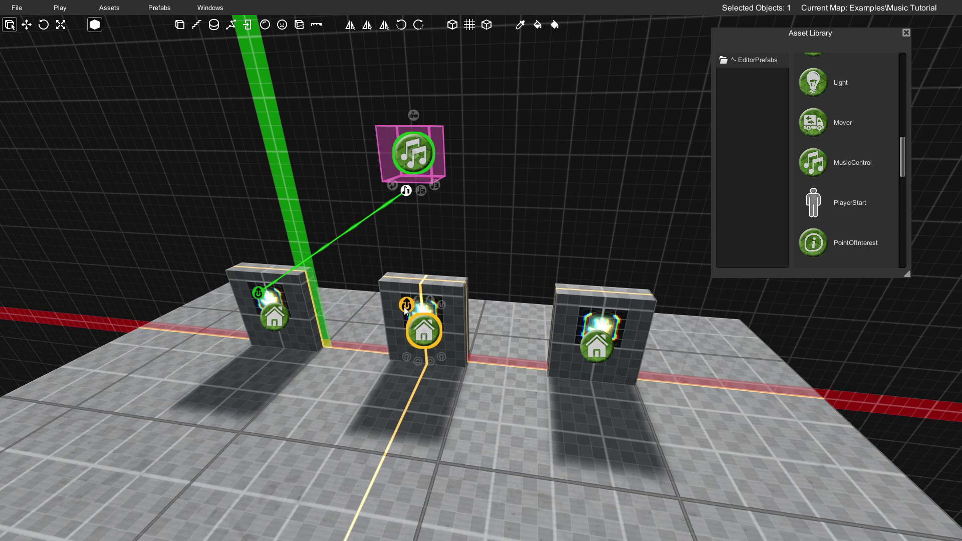
{"action": "left_click", "coordinate": [421, 190]}
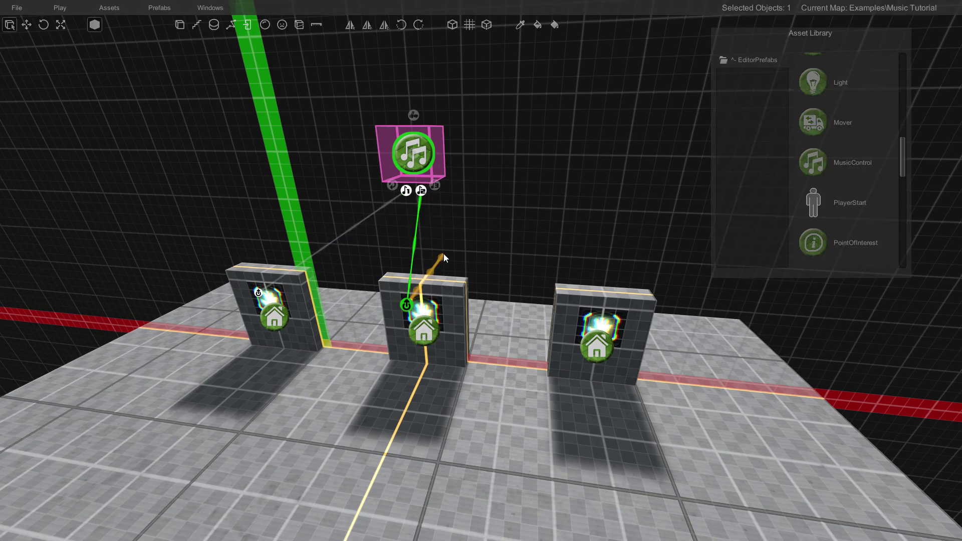
- Connect the upper-left output node of the right wall button to the fourth of the MusicControl's lower nodes
{"action": "right_click_drag", "start_coordinate": [427, 264], "coordinate": [422, 264]}
{"action": "key", "text": "d"}
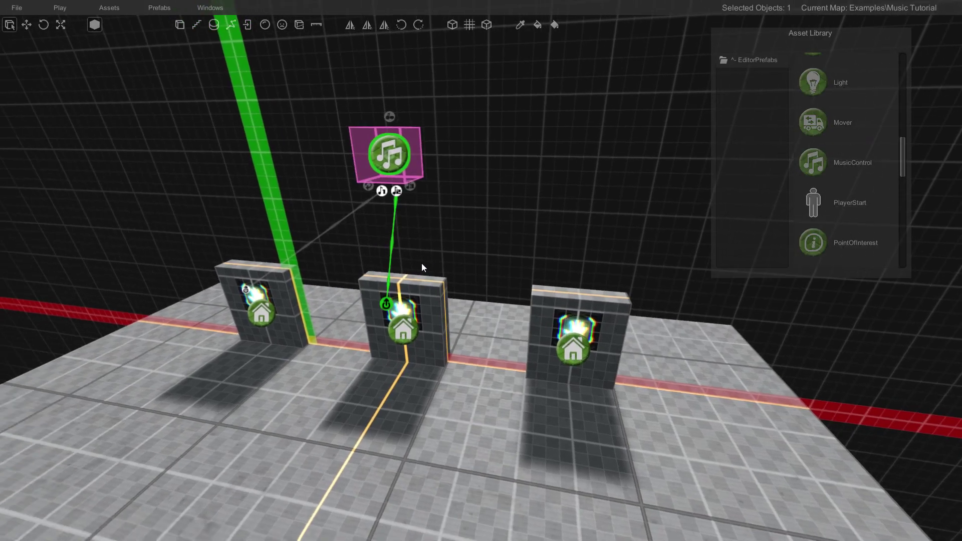
{"action": "mouse_move", "coordinate": [573, 350]}
{"action": "left_click", "coordinate": [555, 321]}
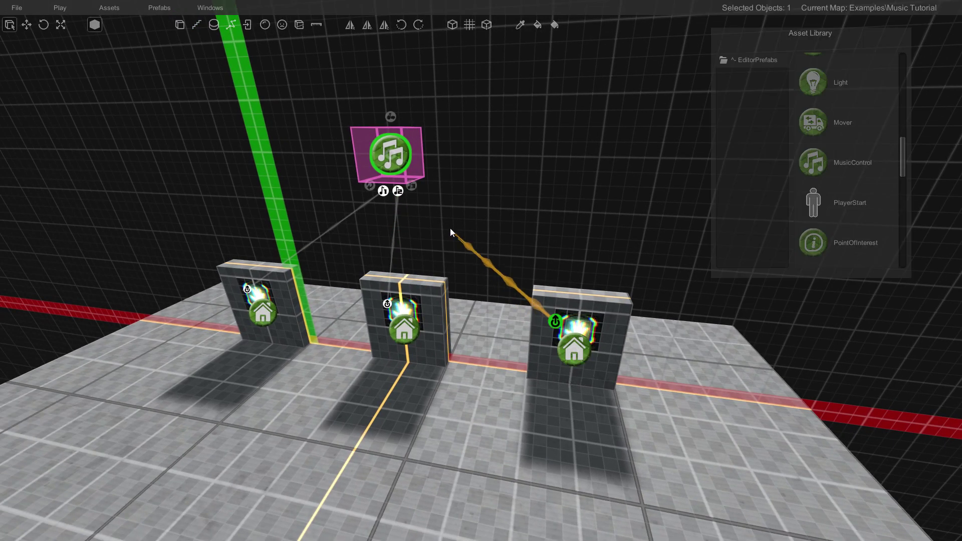
{"action": "left_click", "coordinate": [412, 190]}
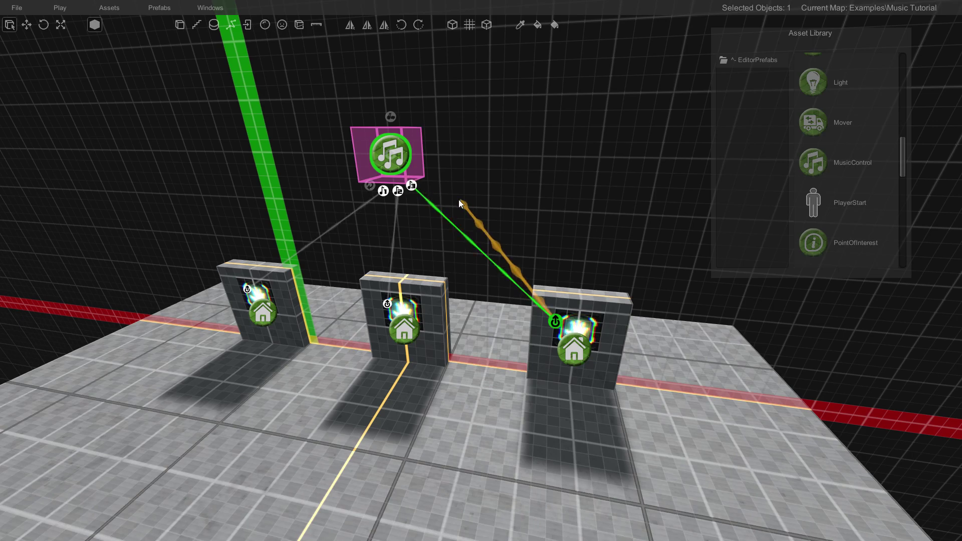
- Examine the connections between the three wall buttons and the MusicControl's lower nodes
{"action": "right_click", "coordinate": [495, 245]}
{"action": "key", "text": "s"}
{"action": "right_click_drag", "start_coordinate": [495, 245], "coordinate": [452, 258]}
{"action": "key", "text": "w"}
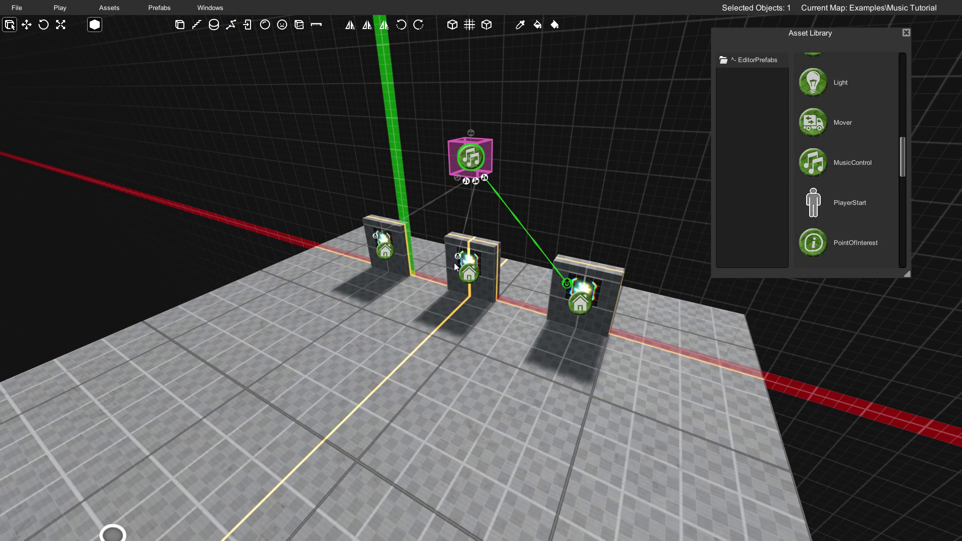
{"action": "key", "text": "w"}
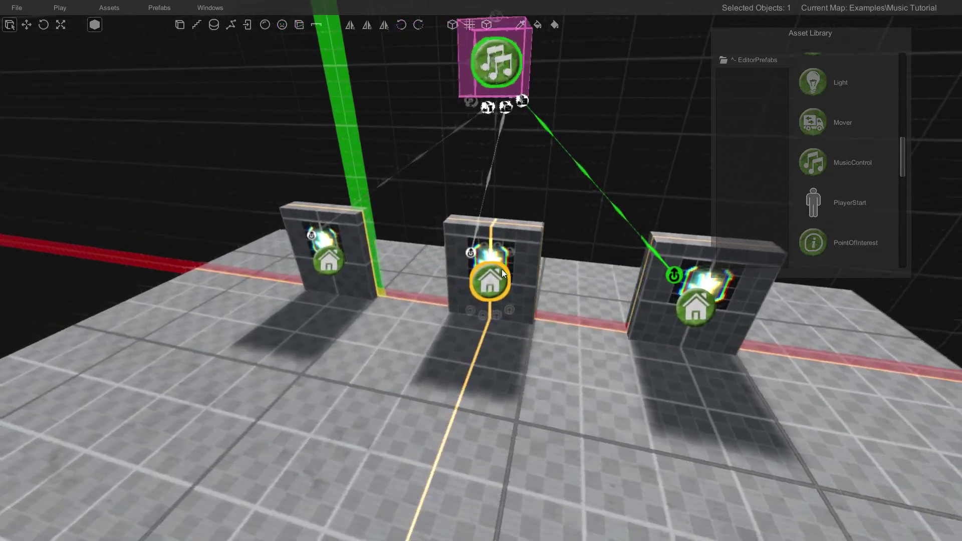
{"action": "key", "text": "s"}
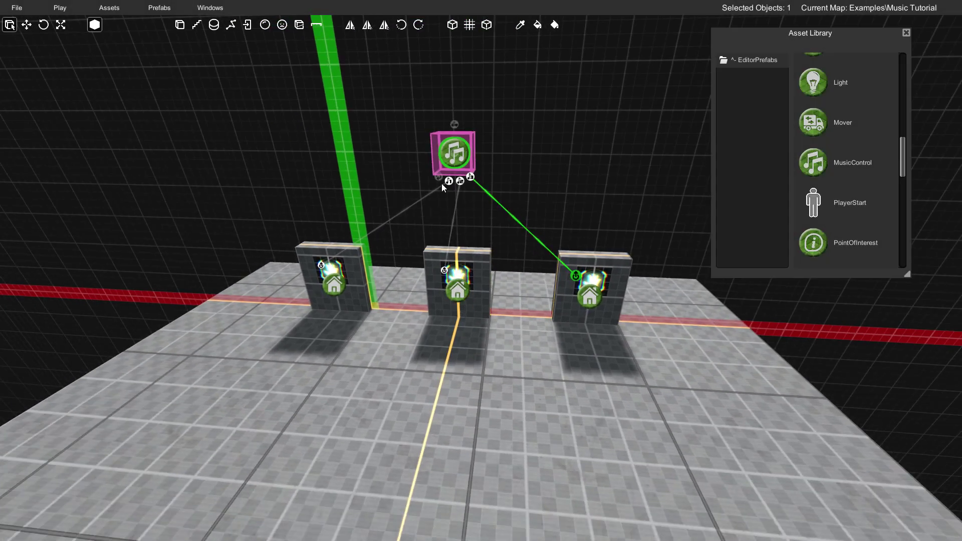
{"action": "key", "text": "w"}
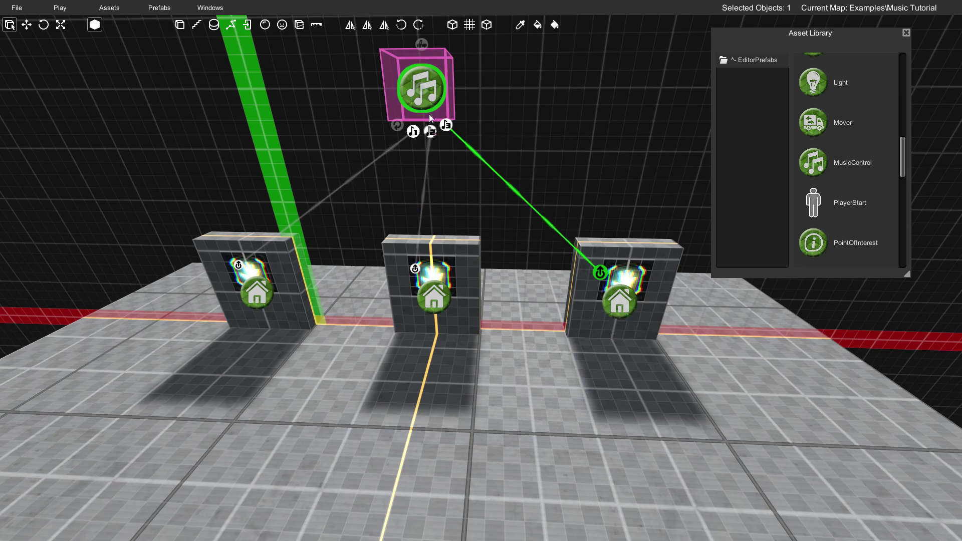
{"action": "key", "text": "s"}
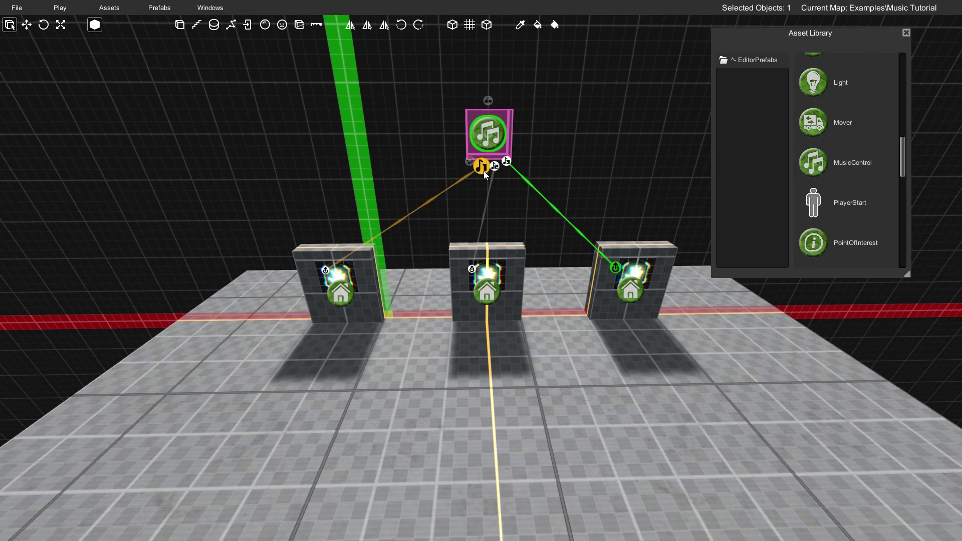
{"action": "key", "text": "d"}
{"action": "right_click_drag", "start_coordinate": [499, 217], "coordinate": [465, 221]}
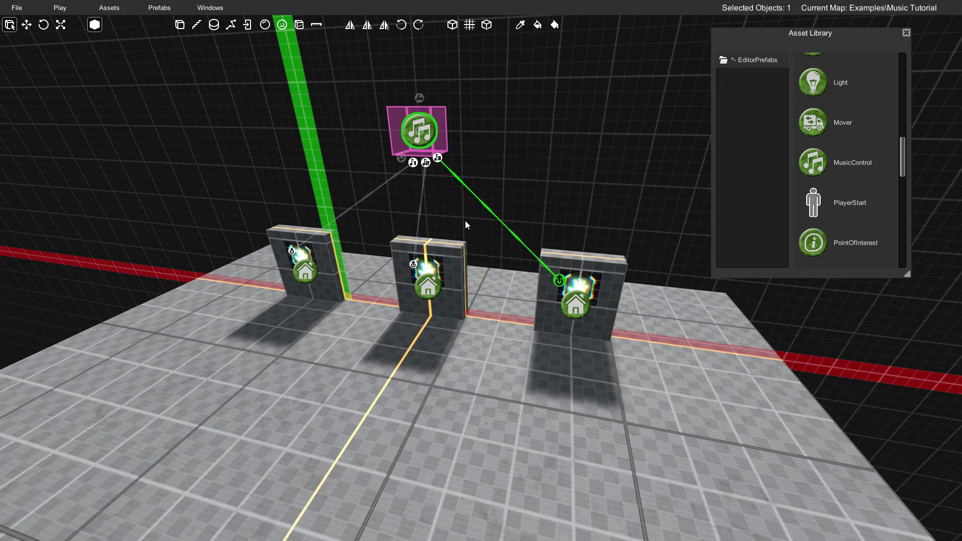
- Save the map and play-test it by activating the middle wall button
{"action": "key", "text": "ctrl+s"}
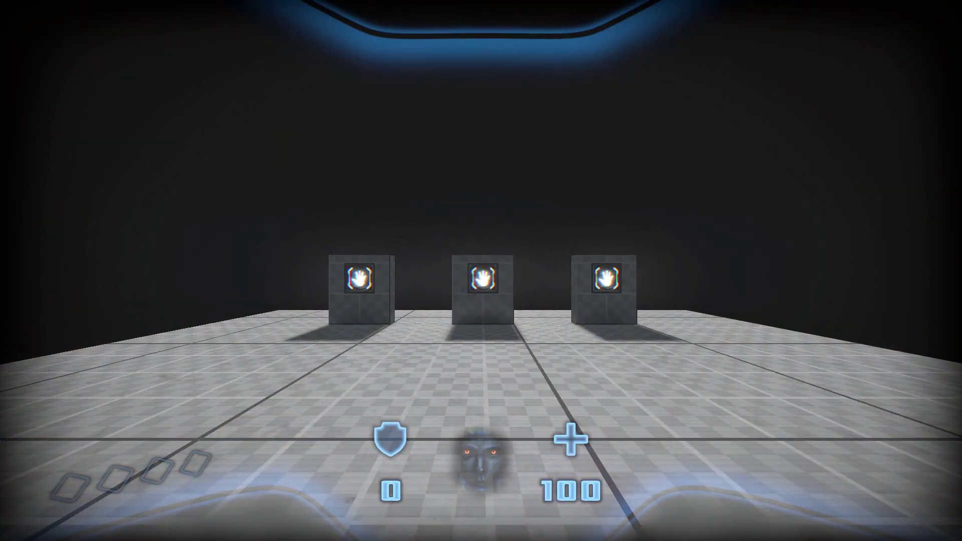
{"action": "key", "text": "w"}
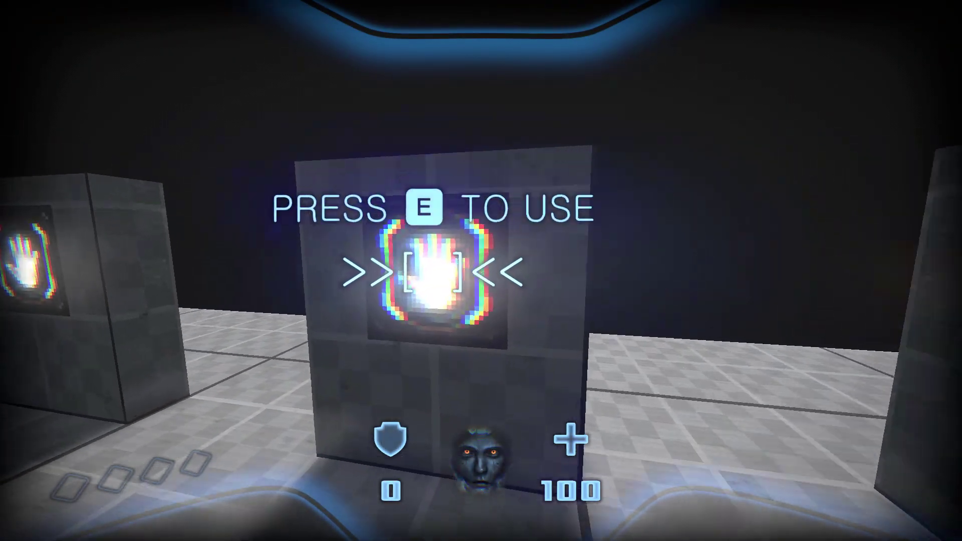
{"action": "key", "text": "e"}
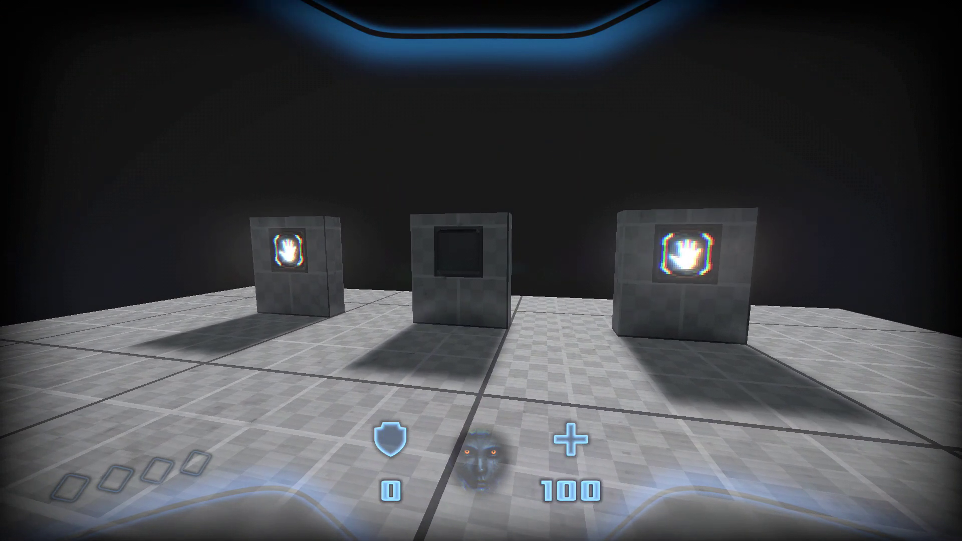
{"action": "key", "text": "s"}
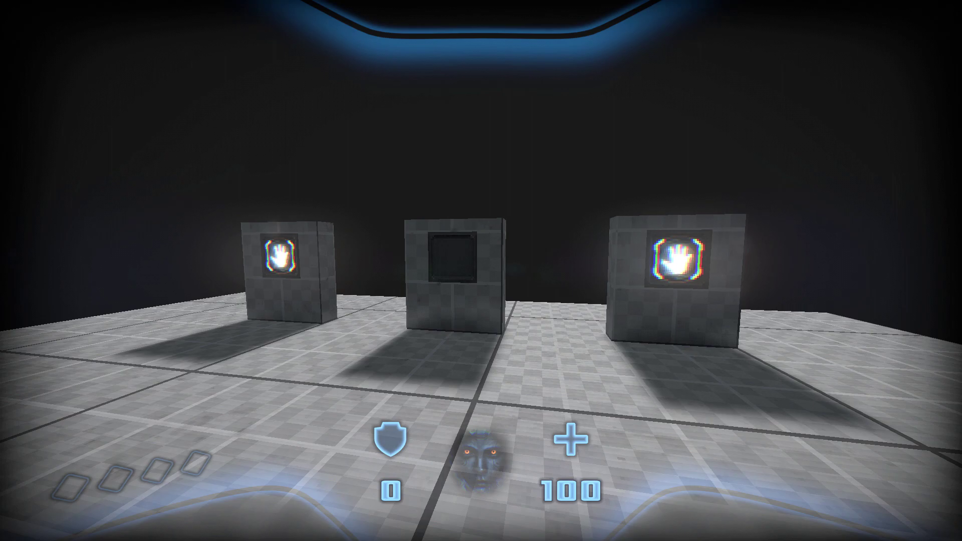
- Walk to the right wall in the play-test and activate its button
{"action": "key", "text": "w"}
{"action": "key", "text": "w"}
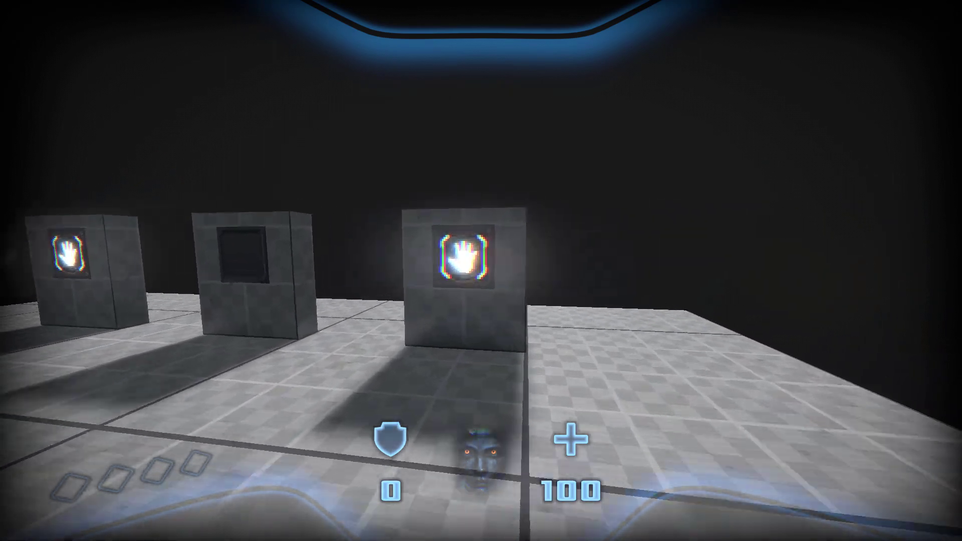
{"action": "key", "text": "e"}
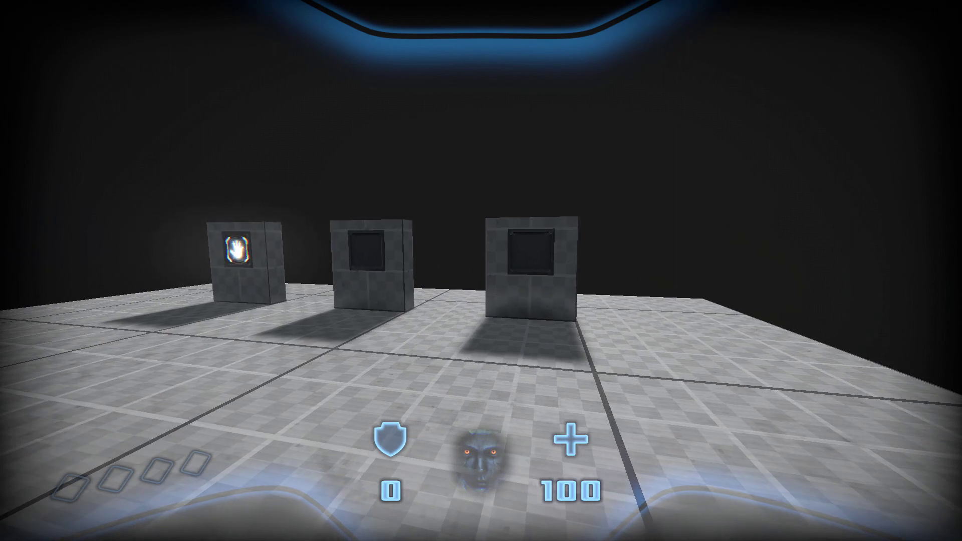
- Activate the left wall button in the play-test and return to the editor
{"action": "key", "text": "w"}
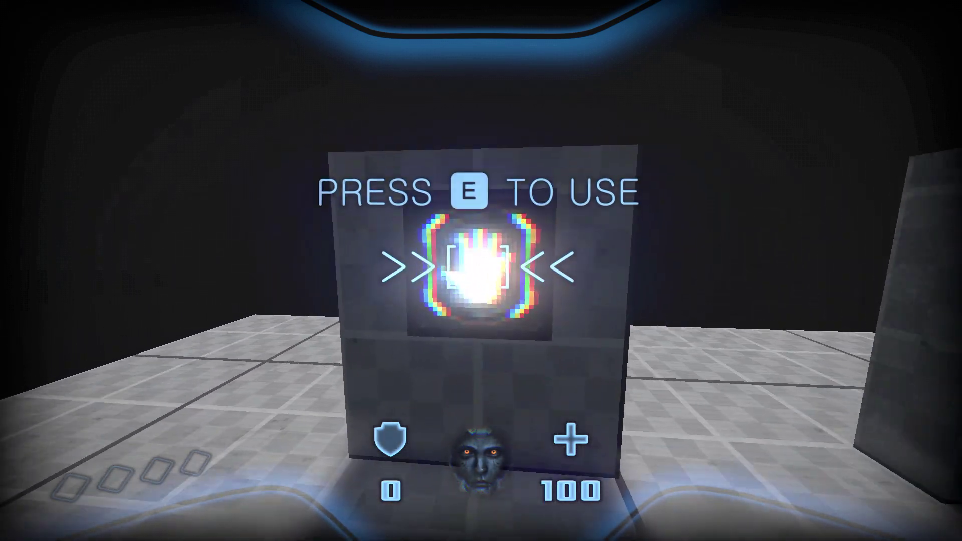
{"action": "key", "text": "e"}
{"action": "key", "text": "s"}
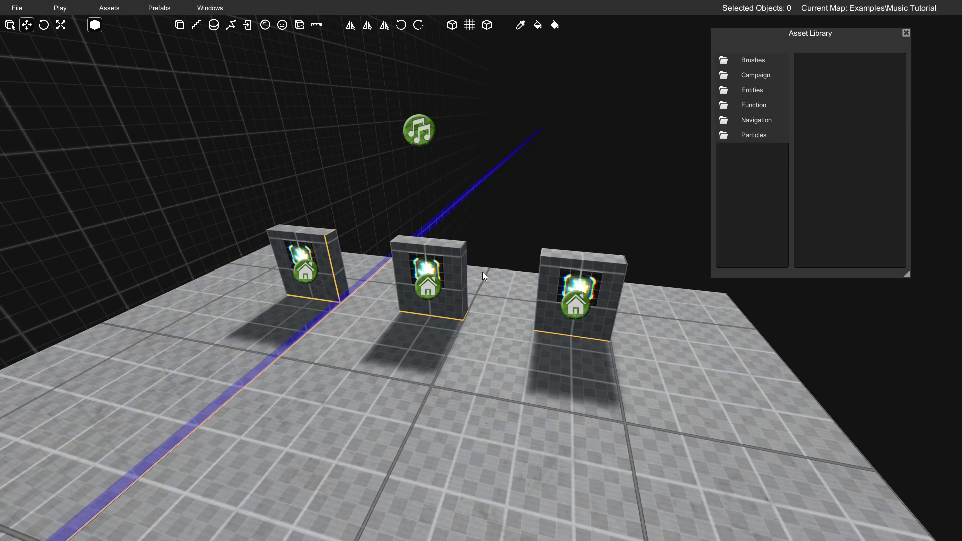
- Place an AudioFade function from the Asset Library's Function folder in the air near the player start
{"action": "right_click_drag", "start_coordinate": [482, 272], "coordinate": [473, 259]}
{"action": "right_click_drag", "start_coordinate": [442, 181], "coordinate": [444, 158]}
{"action": "key", "text": "w"}
{"action": "key", "text": "s"}
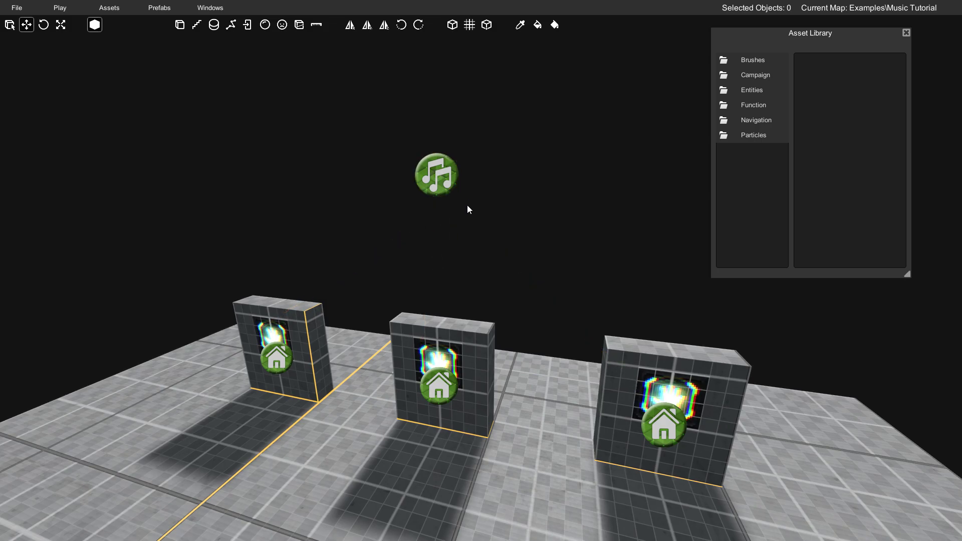
{"action": "scroll", "coordinate": [468, 209], "scroll_direction": "down", "scroll_amount": 4}
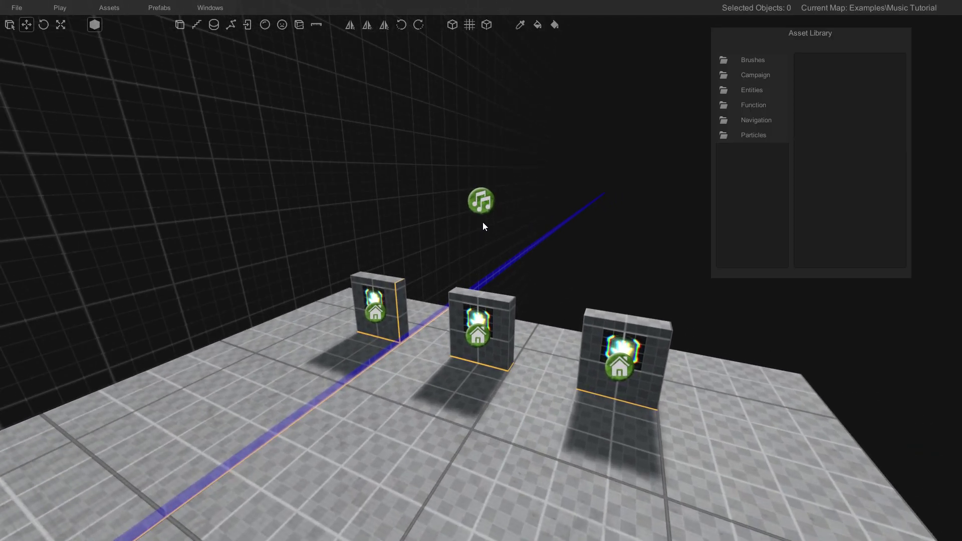
{"action": "right_click_drag", "start_coordinate": [528, 237], "coordinate": [428, 268]}
{"action": "key", "text": "d"}
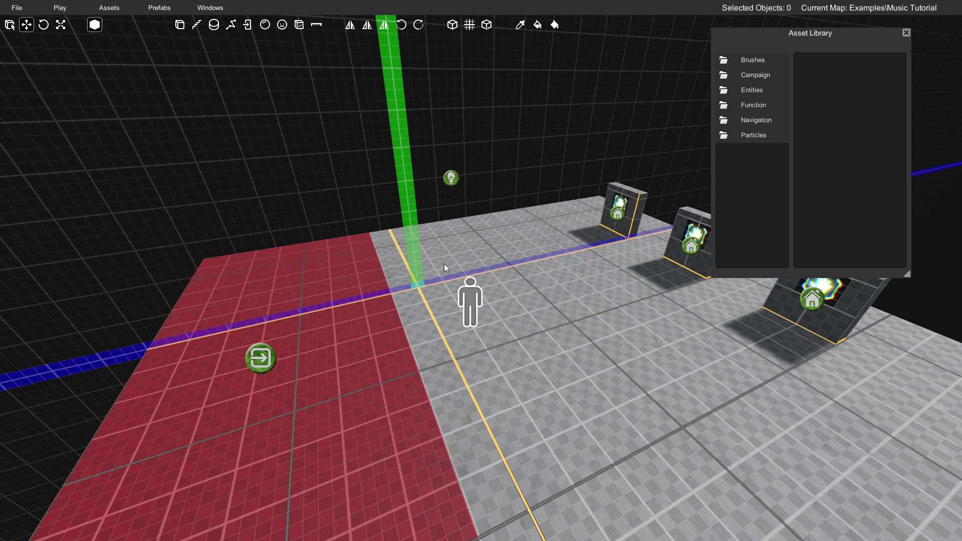
{"action": "double_click", "coordinate": [750, 106]}
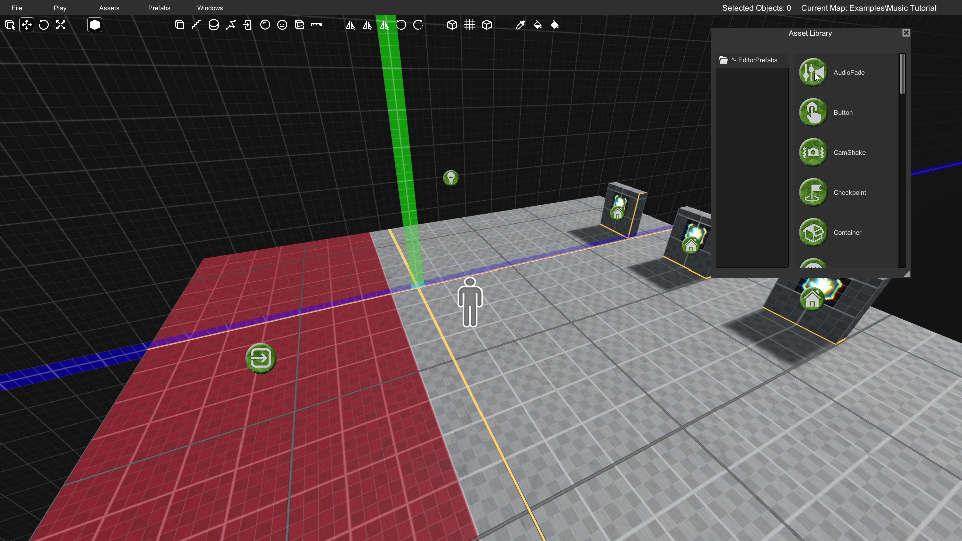
{"action": "left_click_drag", "start_coordinate": [816, 75], "coordinate": [500, 100]}
{"action": "right_click_drag", "start_coordinate": [526, 188], "coordinate": [513, 175]}
{"action": "key", "text": "w"}
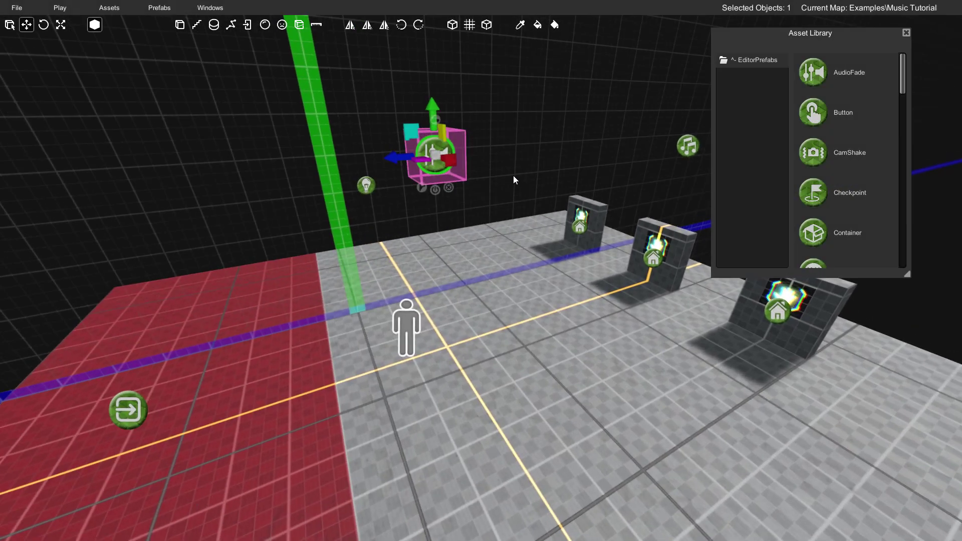
- Turn off Fade Sound FX on the AudioFade and set its Fade In Time and Fade Out Time to 3
{"action": "key", "text": "q"}
{"action": "left_click", "coordinate": [436, 155]}
{"action": "key", "text": "a"}
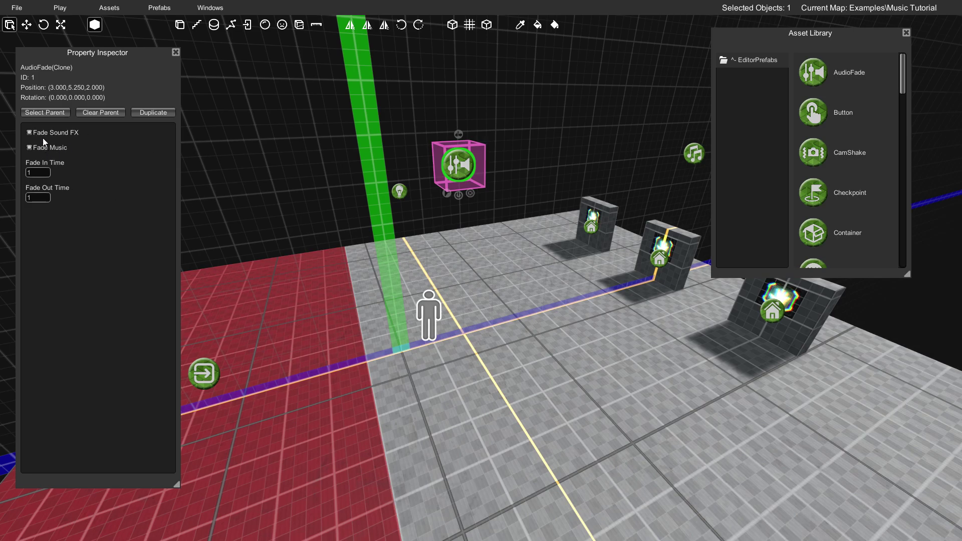
{"action": "left_click", "coordinate": [30, 132]}
{"action": "left_click", "coordinate": [28, 198]}
{"action": "left_click", "coordinate": [35, 171]}
- Select the Trigger on the red floor area, examine its volume and activation properties, and deselect it
{"action": "right_click_drag", "start_coordinate": [380, 220], "coordinate": [350, 288]}
{"action": "left_click", "coordinate": [379, 226]}
{"action": "left_click", "coordinate": [380, 274]}
{"action": "left_click", "coordinate": [350, 287]}
{"action": "left_click", "coordinate": [386, 227]}
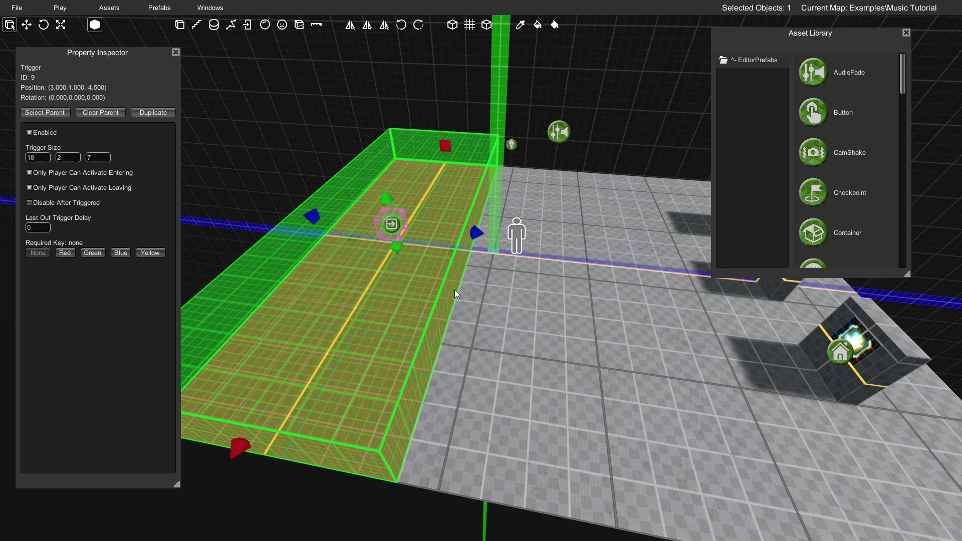
{"action": "right_click_drag", "start_coordinate": [455, 290], "coordinate": [461, 280]}
{"action": "left_click", "coordinate": [461, 281]}
{"action": "right_click_drag", "start_coordinate": [408, 239], "coordinate": [411, 236]}
{"action": "left_click", "coordinate": [387, 263]}
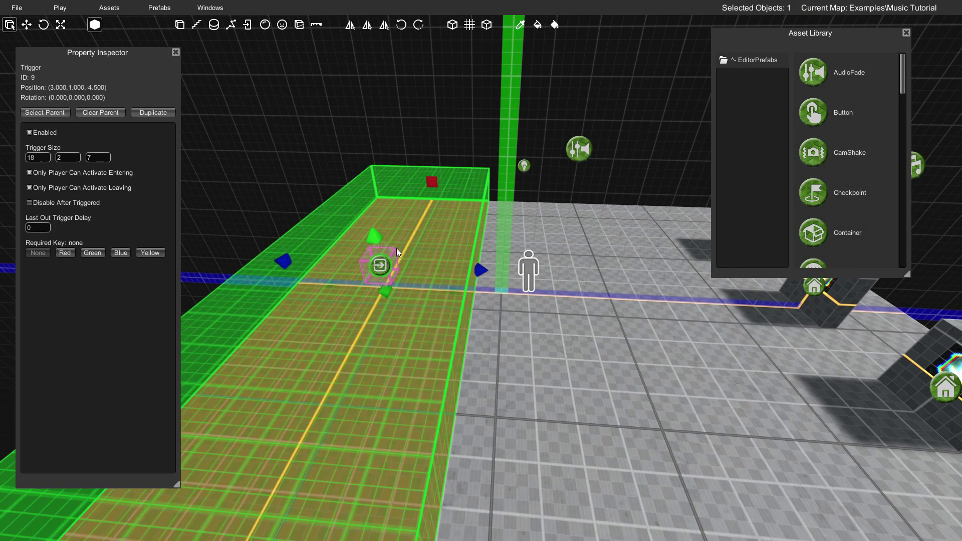
{"action": "right_click_drag", "start_coordinate": [423, 274], "coordinate": [530, 207]}
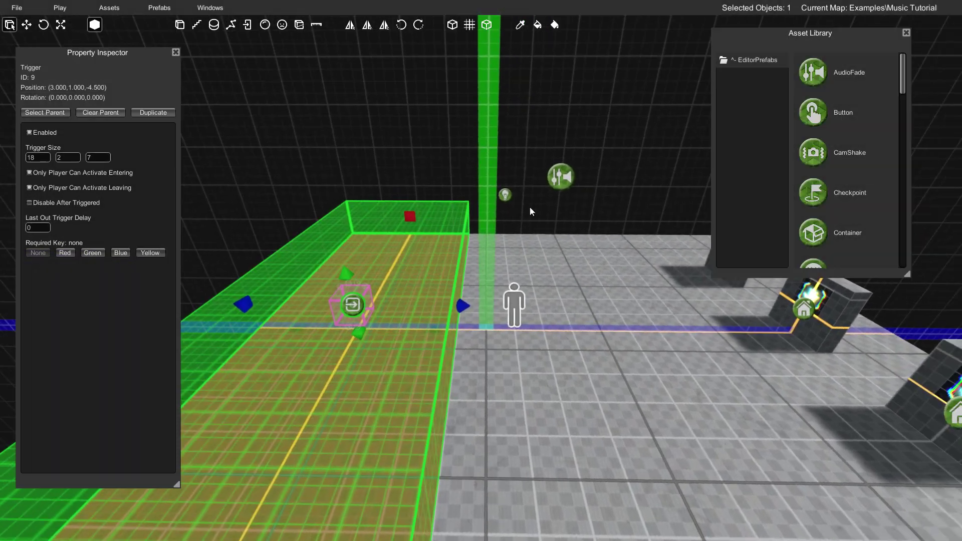
{"action": "key", "text": "Escape"}
- Move the AudioFade to the edge of the red floor at Z -0.75, lower it to Y 3.5, and deselect it
{"action": "key", "text": "s"}
{"action": "mouse_move", "coordinate": [413, 296]}
{"action": "right_mouse_down"}
{"action": "mouse_move", "coordinate": [497, 309]}
{"action": "mouse_move", "coordinate": [467, 287]}
{"action": "mouse_move", "coordinate": [473, 280]}
{"action": "right_mouse_up"}
{"action": "left_click", "coordinate": [503, 298]}
{"action": "key", "text": "Escape"}
{"action": "key", "text": "a"}
{"action": "left_click", "coordinate": [548, 192]}
{"action": "key", "text": "w"}
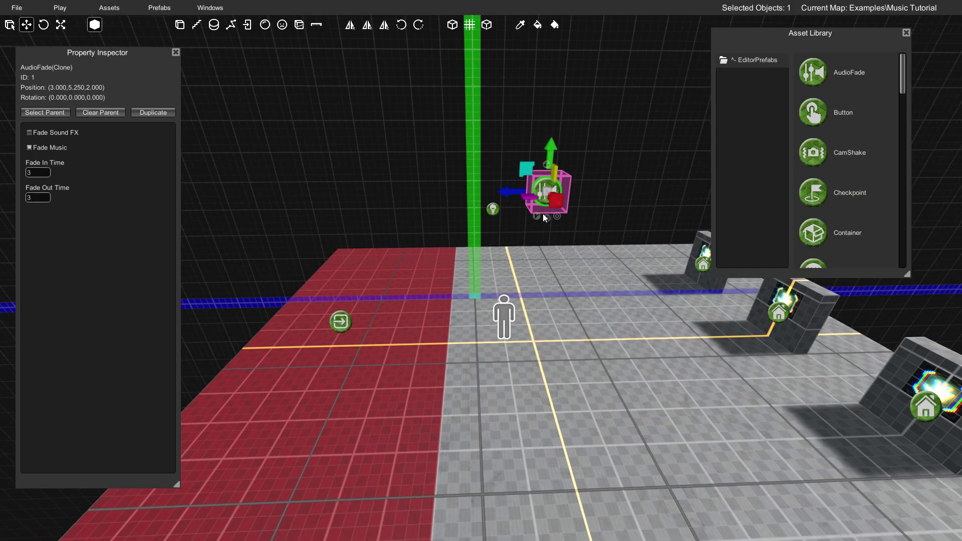
{"action": "left_click_drag", "start_coordinate": [500, 188], "coordinate": [421, 182]}
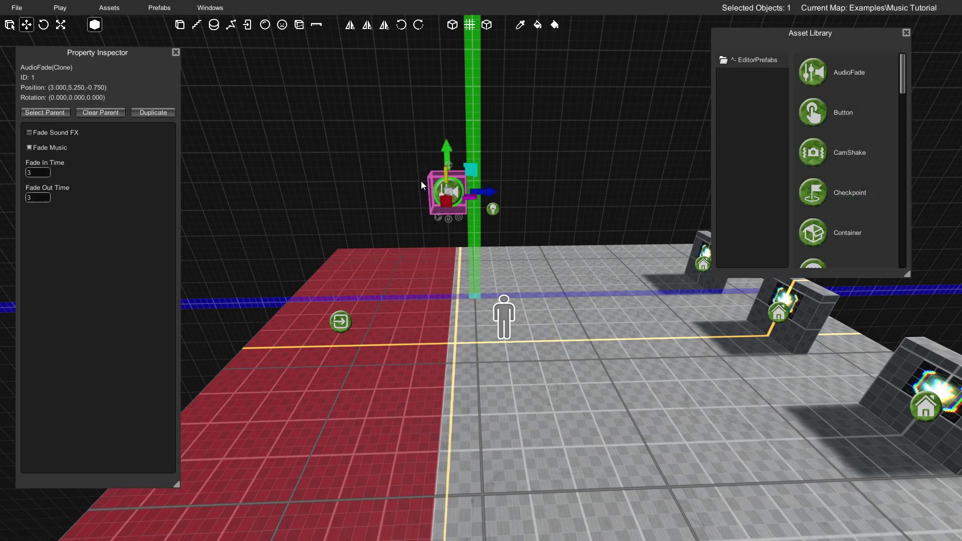
{"action": "left_click_drag", "start_coordinate": [446, 148], "coordinate": [441, 214]}
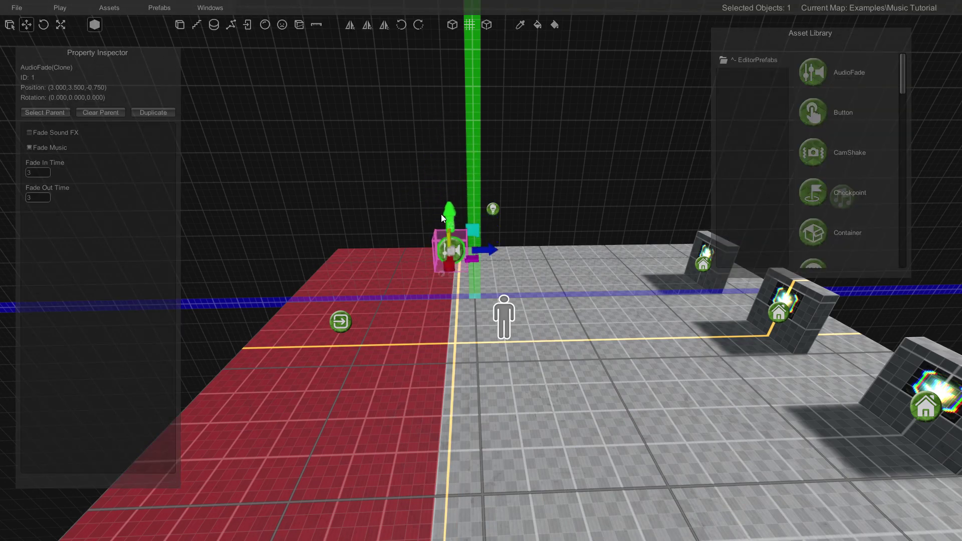
{"action": "scroll", "coordinate": [424, 252], "scroll_direction": "up", "scroll_amount": 3}
{"action": "scroll", "coordinate": [424, 251], "scroll_direction": "down", "scroll_amount": 4}
{"action": "right_click_drag", "start_coordinate": [424, 251], "coordinate": [392, 267]}
{"action": "left_click", "coordinate": [440, 241]}
- Connect the second of the Trigger's four upper output nodes to the first of the AudioFade's three lower nodes
{"action": "scroll", "coordinate": [390, 271], "scroll_direction": "up", "scroll_amount": 2}
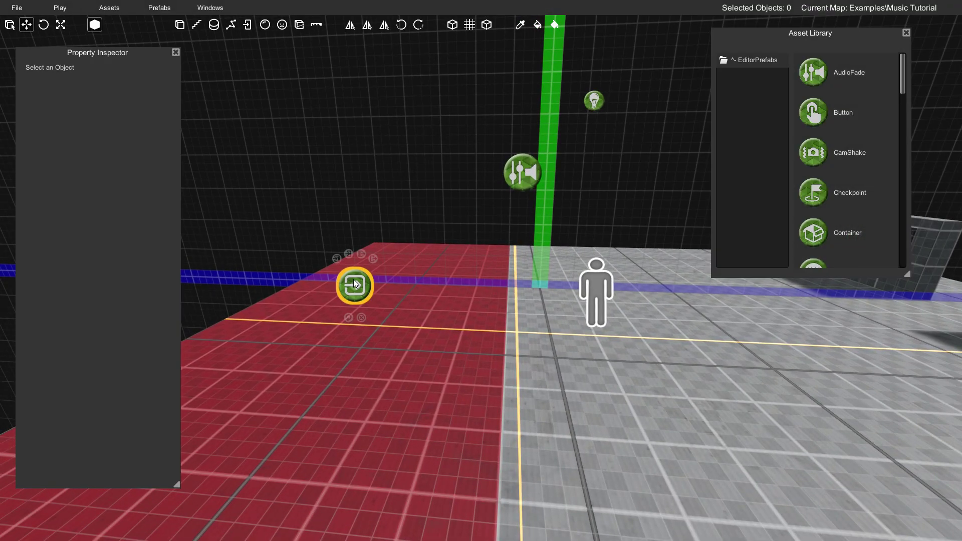
{"action": "left_click_drag", "start_coordinate": [348, 255], "coordinate": [508, 208]}
{"action": "key", "text": "w"}
{"action": "mouse_move", "coordinate": [512, 186]}
{"action": "right_mouse_down"}
{"action": "mouse_move", "coordinate": [518, 172]}
{"action": "mouse_move", "coordinate": [518, 190]}
{"action": "right_mouse_up"}
{"action": "key", "text": "s"}
{"action": "left_click", "coordinate": [517, 189]}
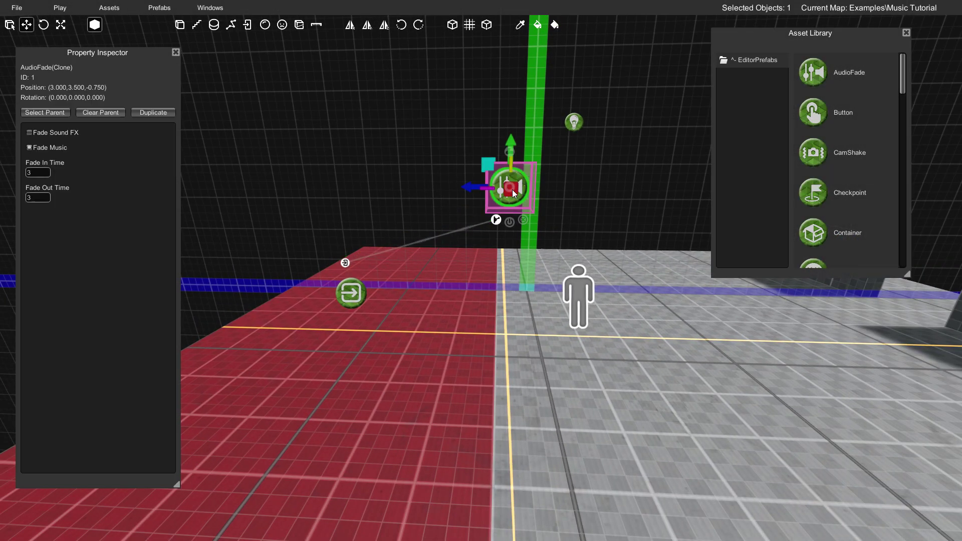
{"action": "left_click", "coordinate": [488, 221]}
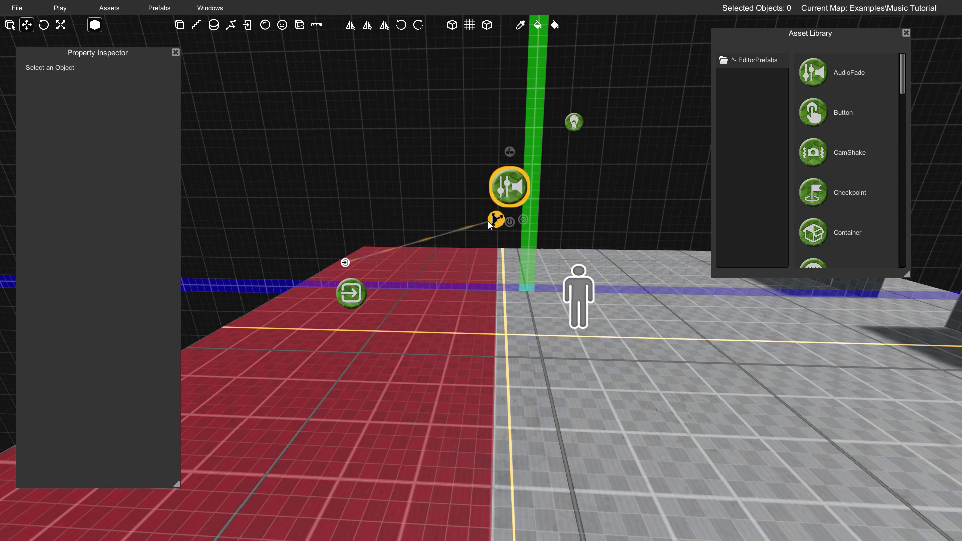
- Connect the fourth of the Trigger's four upper output nodes to the first of the AudioFade's three lower nodes
{"action": "key", "text": "s"}
{"action": "right_click_drag", "start_coordinate": [396, 293], "coordinate": [389, 262]}
{"action": "key", "text": "w"}
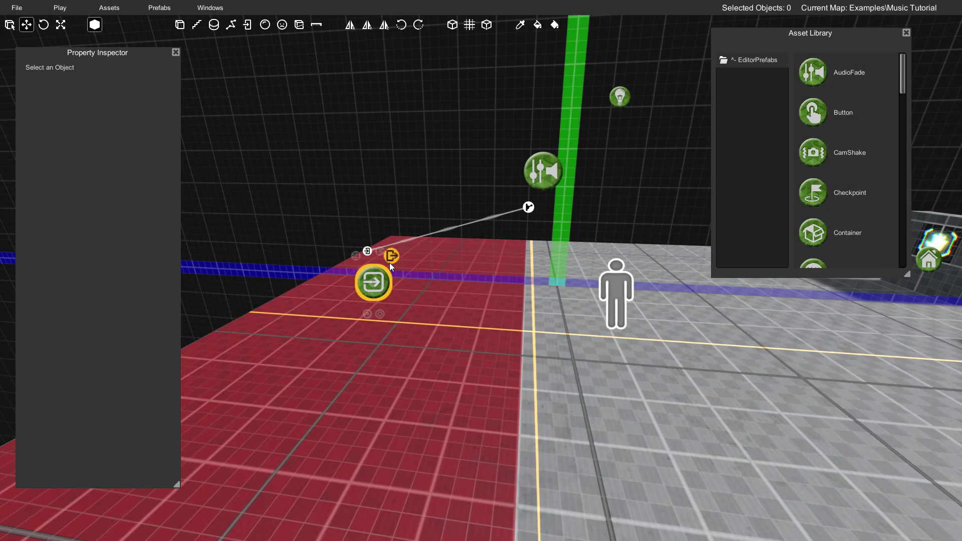
{"action": "left_click_drag", "start_coordinate": [391, 259], "coordinate": [546, 178]}
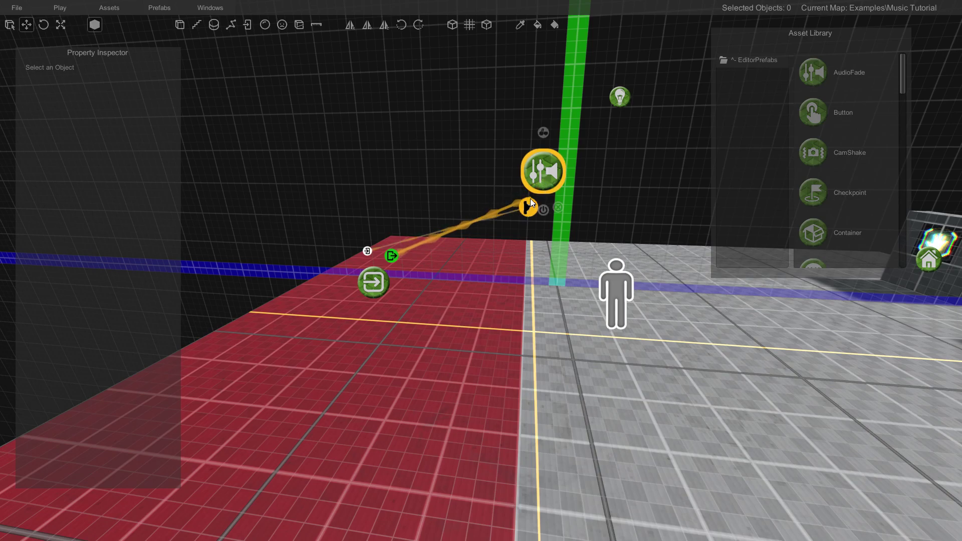
- Save the map with the new Trigger connections
{"action": "right_click_drag", "start_coordinate": [377, 279], "coordinate": [383, 281]}
{"action": "key", "text": "s"}
{"action": "key", "text": "s"}
{"action": "key", "text": "s"}
{"action": "right_click_drag", "start_coordinate": [473, 294], "coordinate": [446, 260]}
{"action": "key", "text": "w"}
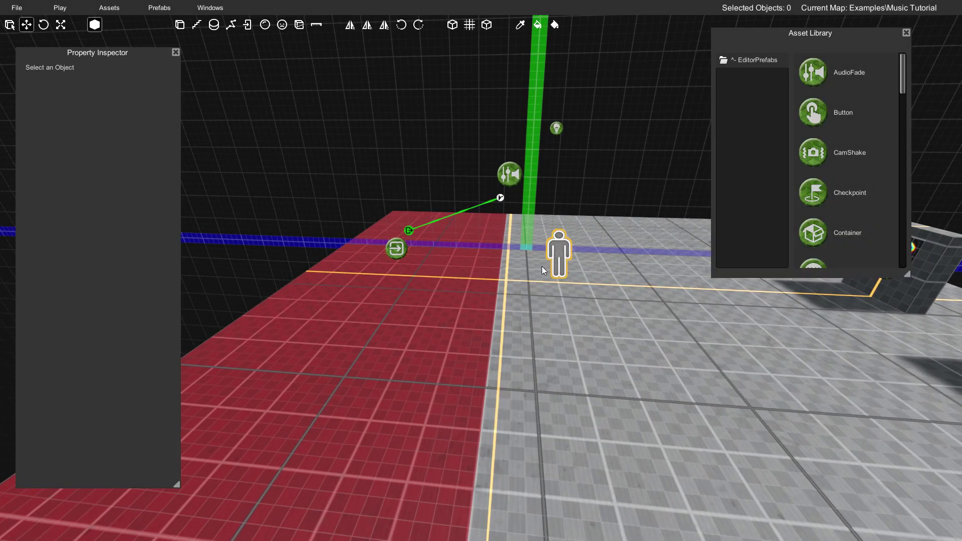
{"action": "mouse_move", "coordinate": [542, 266]}
{"action": "right_mouse_down"}
{"action": "mouse_move", "coordinate": [564, 268]}
{"action": "mouse_move", "coordinate": [514, 240]}
{"action": "mouse_move", "coordinate": [554, 261]}
{"action": "right_mouse_up"}
{"action": "key", "text": "ctrl+s"}
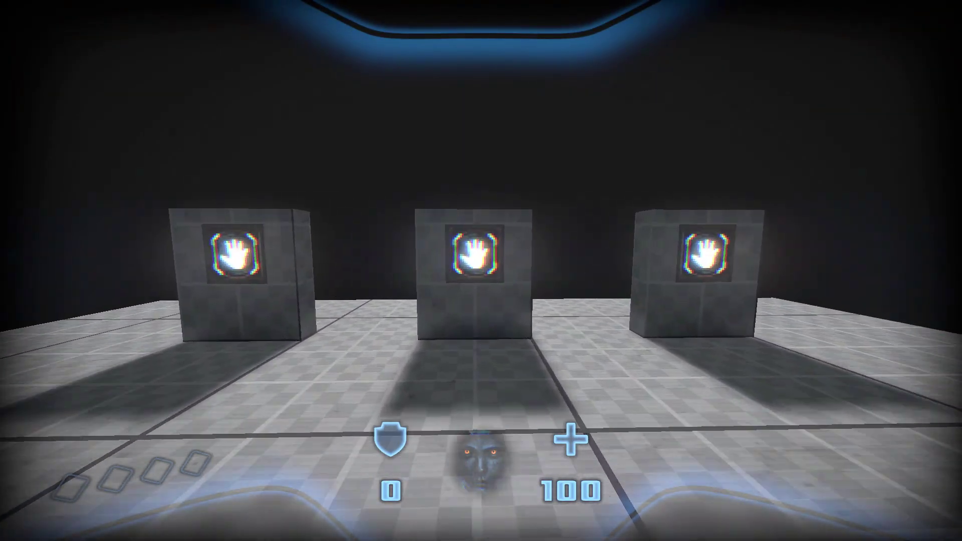
- Playtest the map: activate the middle wall button, then walk onto the red floor and back off it
{"action": "key", "text": "w"}
{"action": "key", "text": "e"}
{"action": "key", "text": "s"}
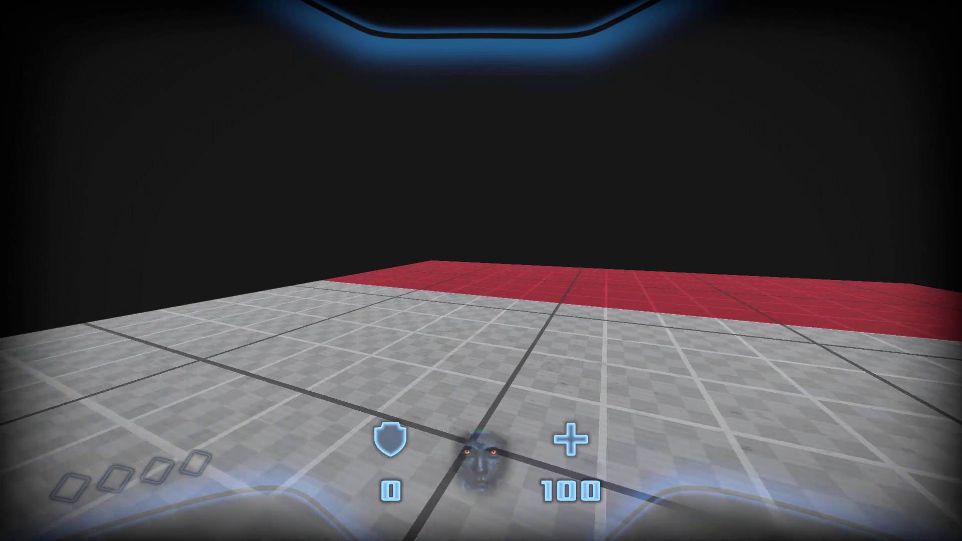
{"action": "key", "text": "w"}
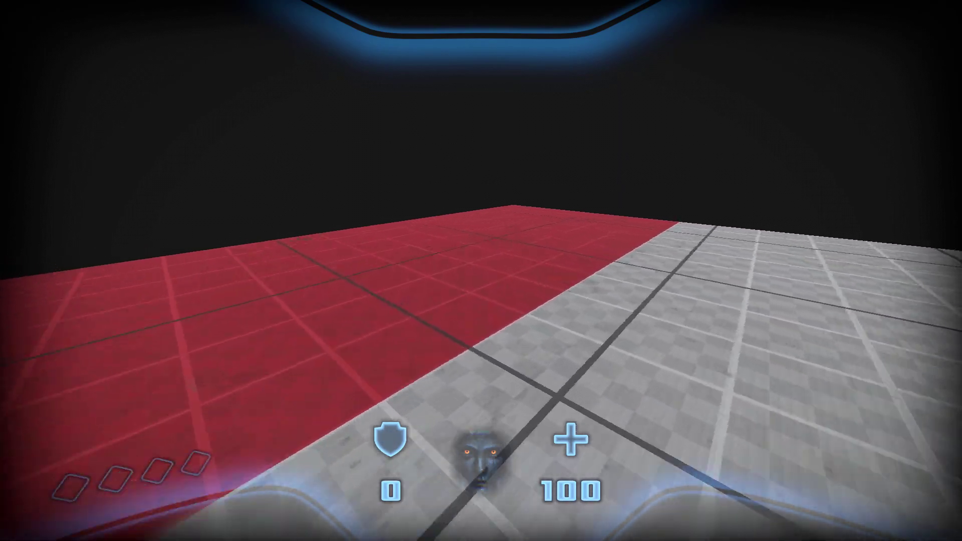
{"action": "key", "text": "w"}
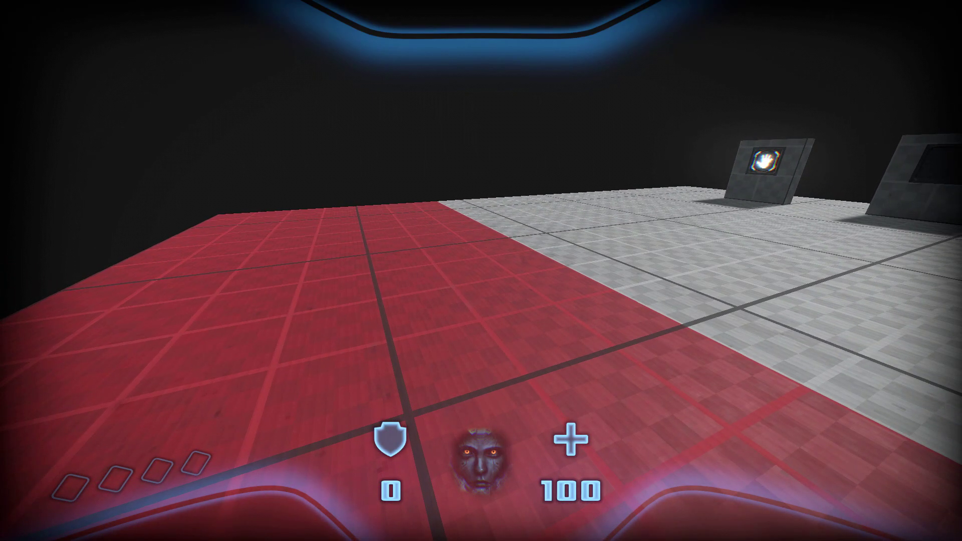
{"action": "key", "text": "d"}
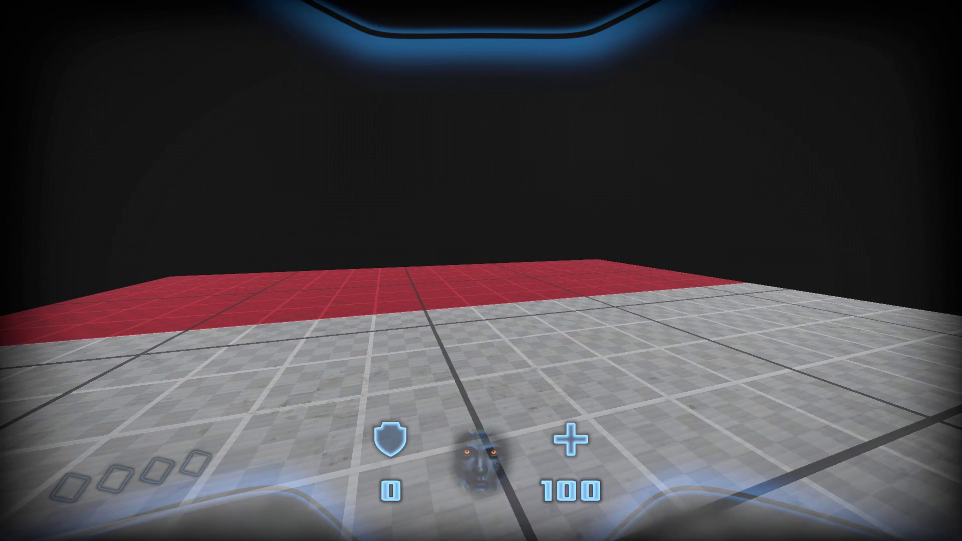
- Keep crossing the boundary between the grey and red floors to check the music fading out and in
{"action": "key", "text": "w"}
{"action": "key", "text": "a"}
{"action": "key", "text": "a"}
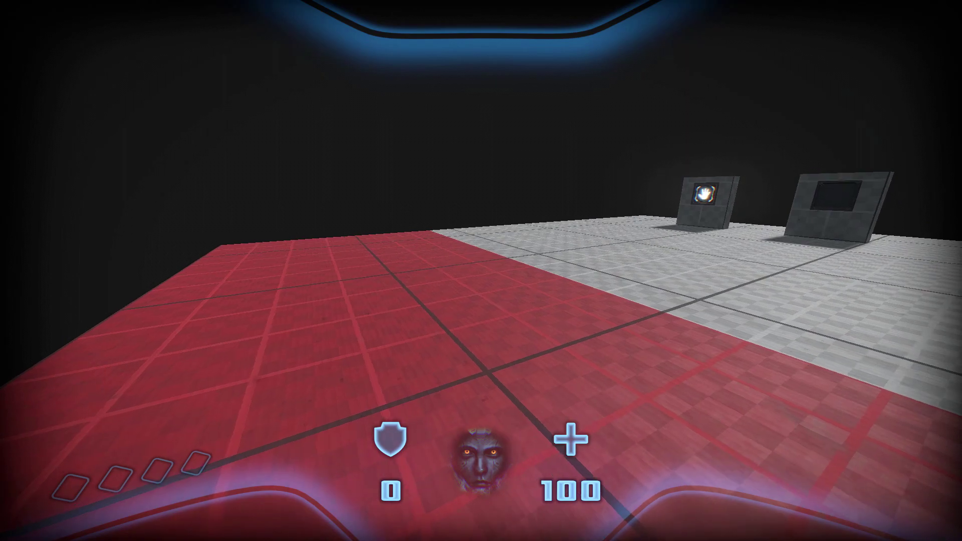
{"action": "key", "text": "d"}
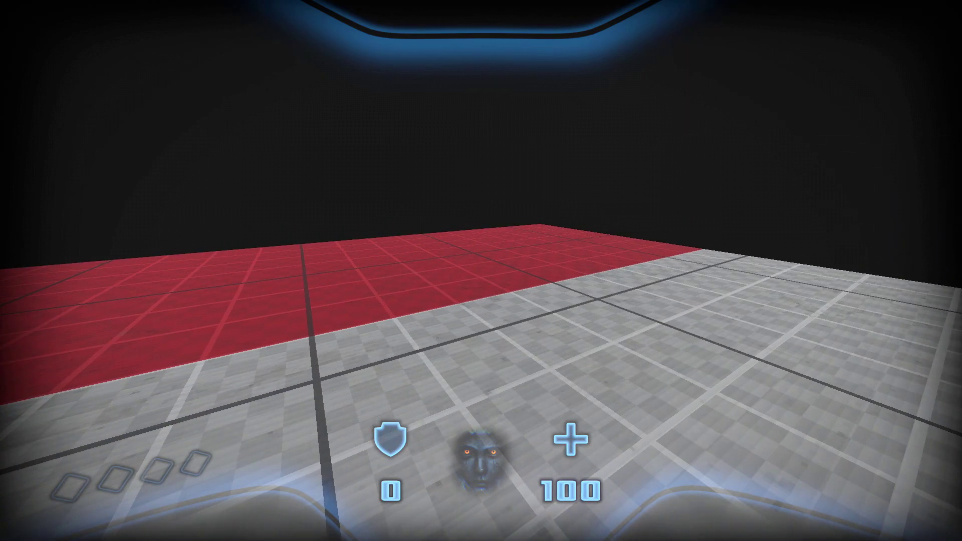
{"action": "key", "text": "a"}
{"action": "key", "text": "w"}
{"action": "key", "text": "d"}
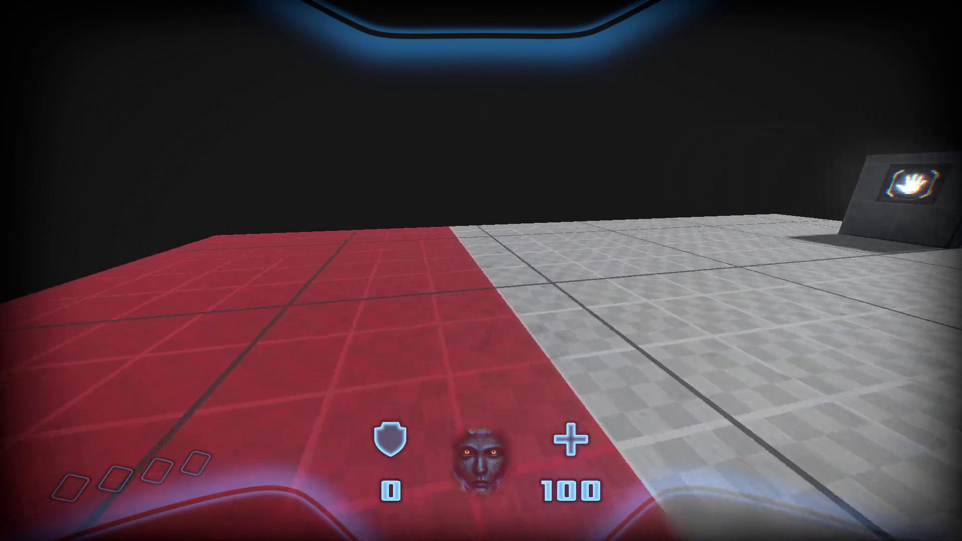
- Activate the right-hand wall button and walk on and off the red floor to test the fade with its music
{"action": "key", "text": "w"}
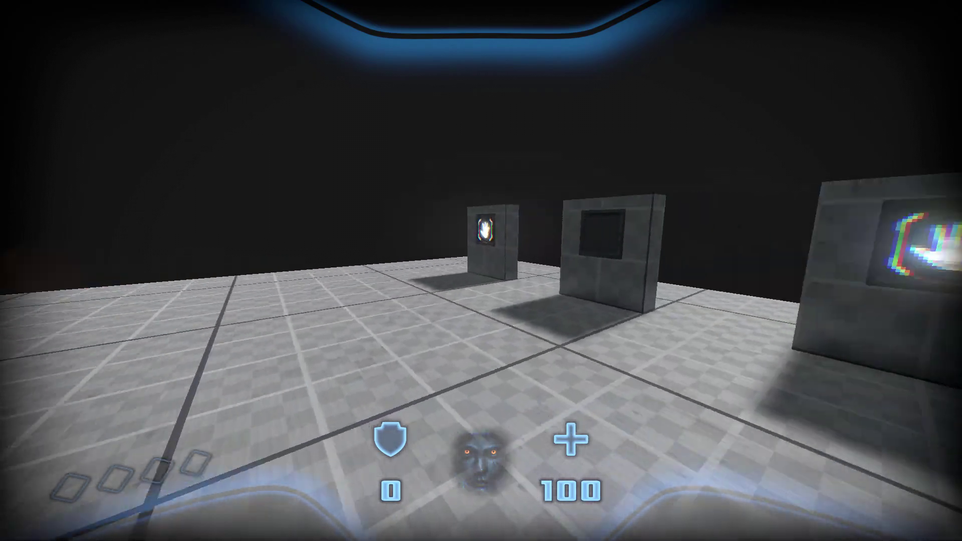
{"action": "key", "text": "e"}
{"action": "key", "text": "s"}
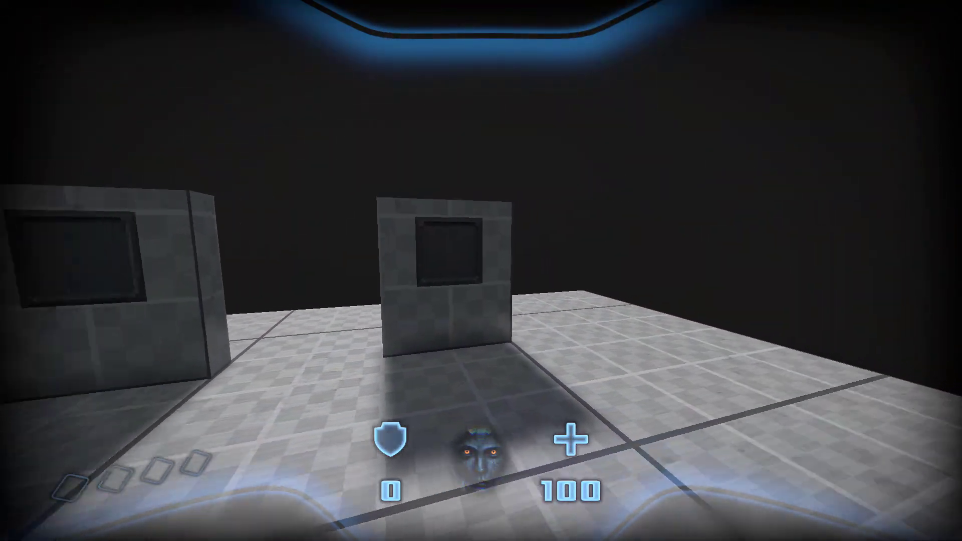
{"action": "key", "text": "w"}
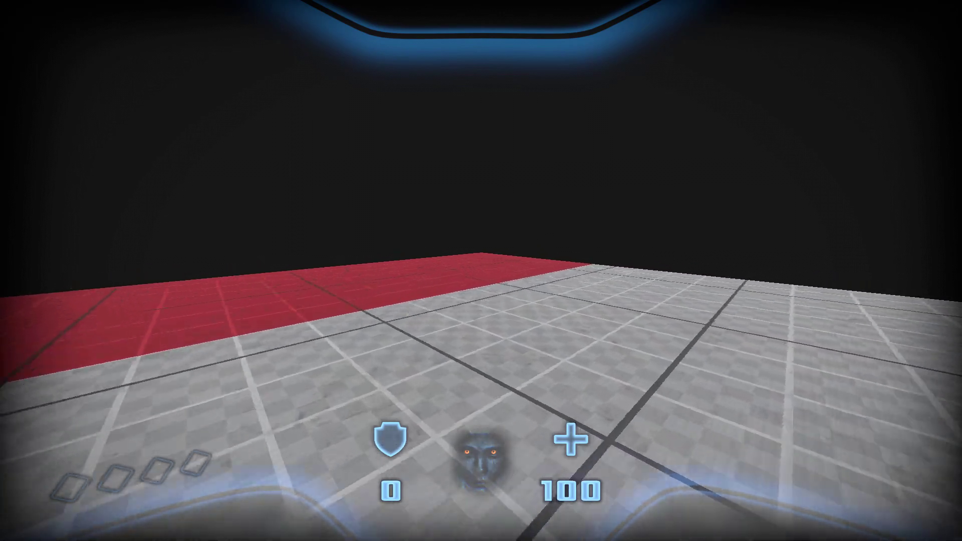
{"action": "key", "text": "a"}
{"action": "key", "text": "w"}
{"action": "key", "text": "a"}
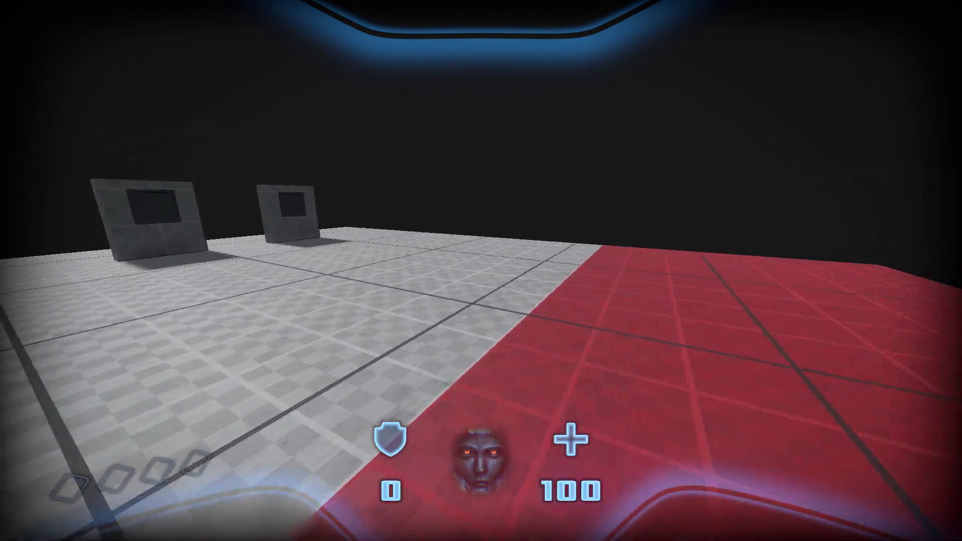
{"action": "key", "text": "d"}
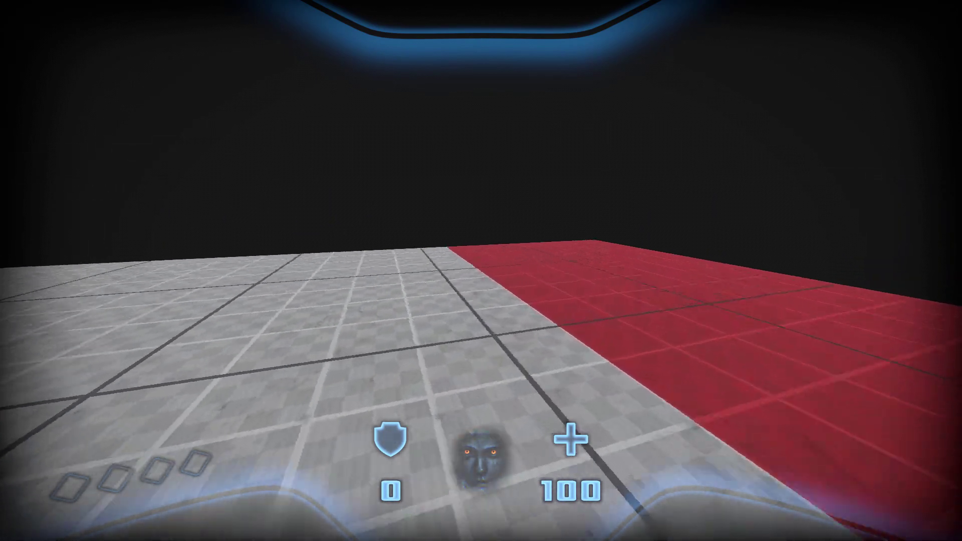
- Activate the left-hand wall button, walk around the grey floor, and end the playtest
{"action": "key", "text": "w"}
{"action": "key", "text": "w"}
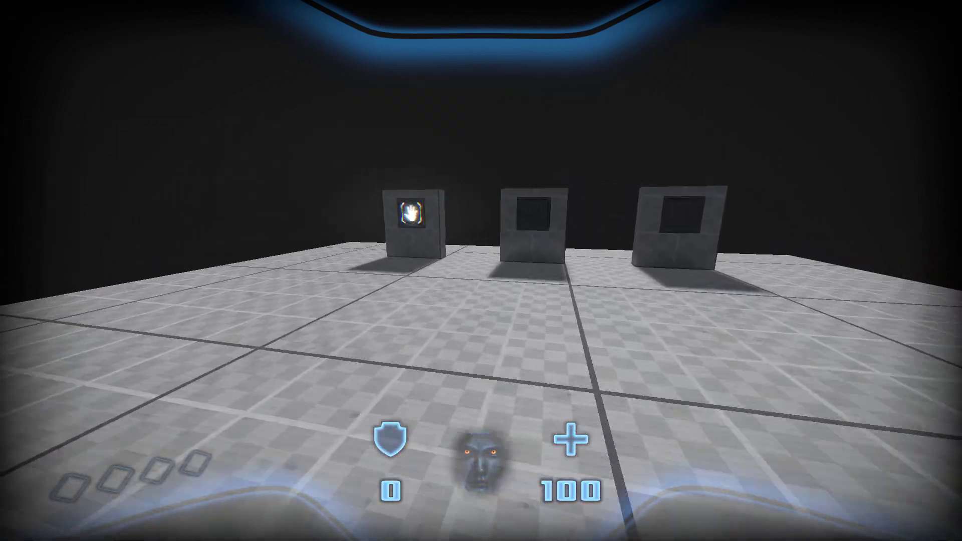
{"action": "key", "text": "e"}
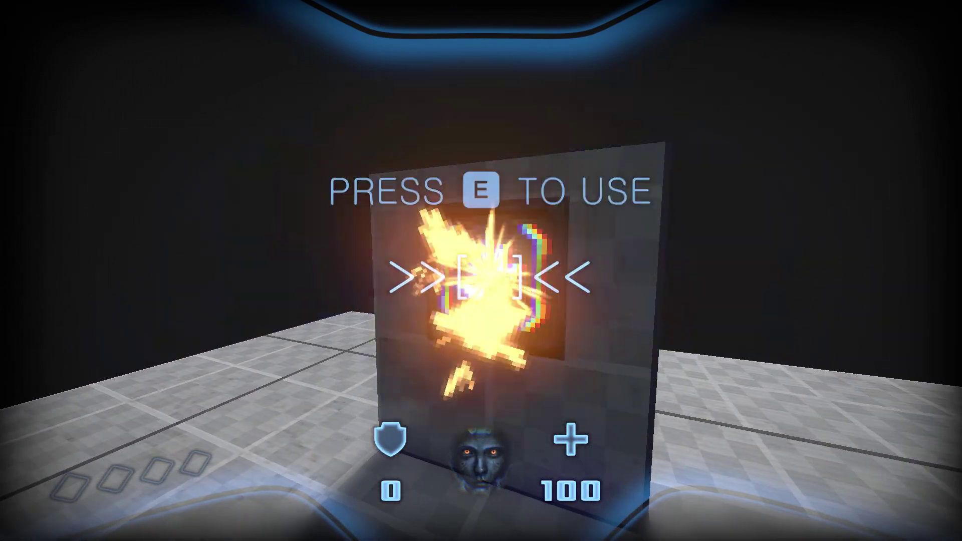
{"action": "key", "text": "s"}
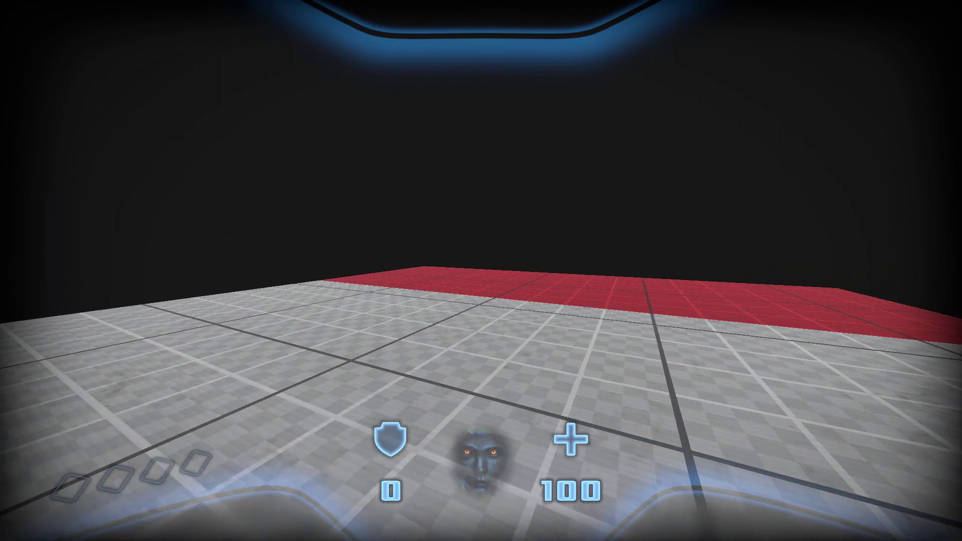
{"action": "key", "text": "a"}
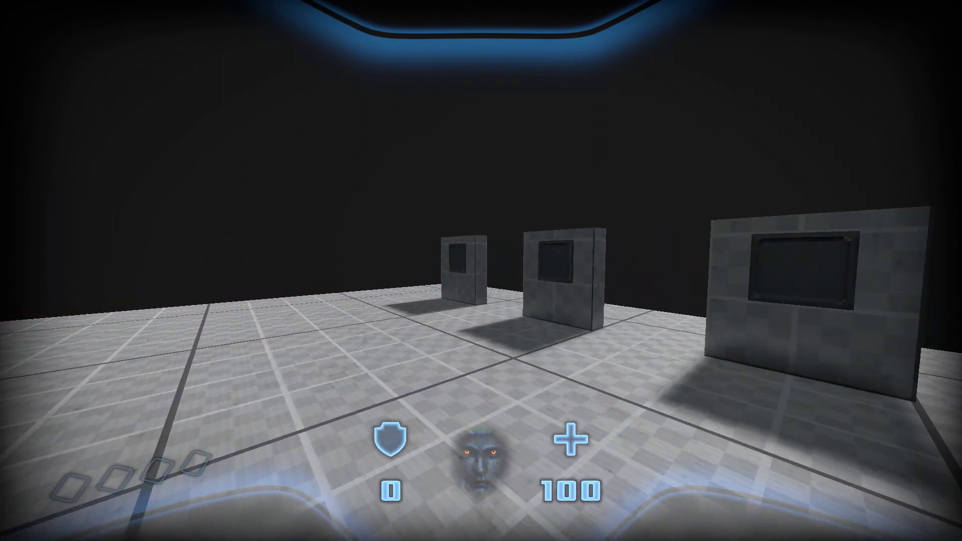
{"action": "key", "text": "w"}
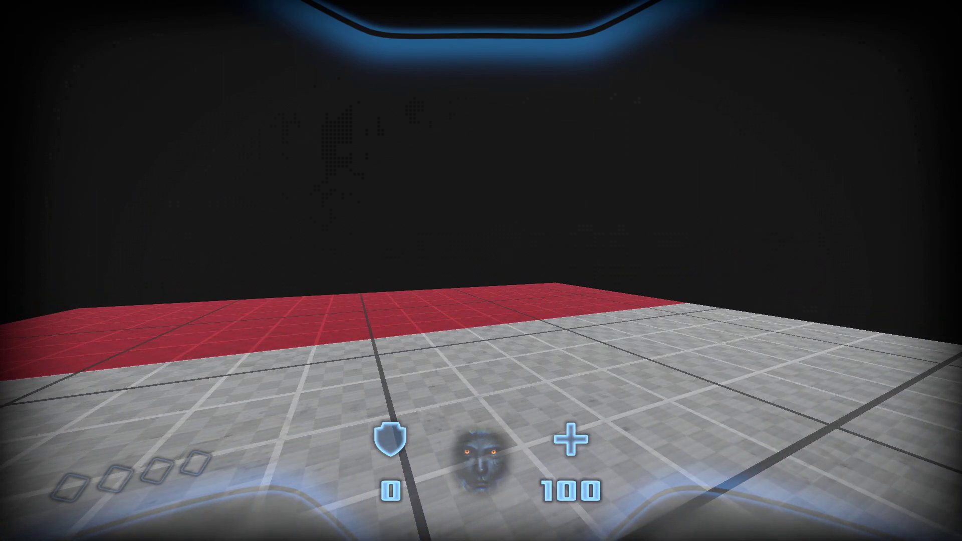
{"action": "key", "text": "Escape"}
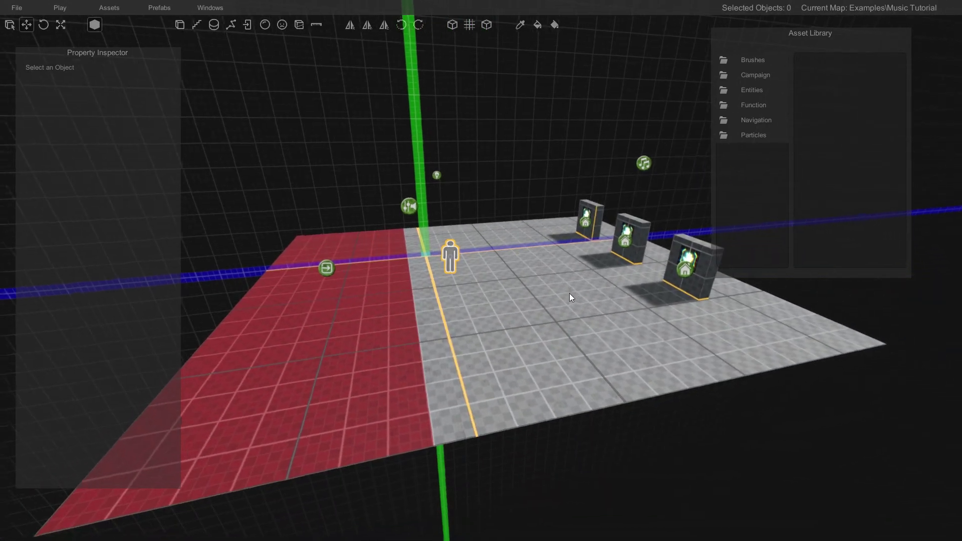
- Select the Trigger on the red floor, examine its two connections to the AudioFade, and deselect it
{"action": "right_click_drag", "start_coordinate": [567, 292], "coordinate": [489, 275]}
{"action": "key", "text": "w"}
{"action": "left_click", "coordinate": [409, 275]}
{"action": "key", "text": "w"}
{"action": "key", "text": "d"}
{"action": "key", "text": "w"}
{"action": "key", "text": "a"}
{"action": "key", "text": "w"}
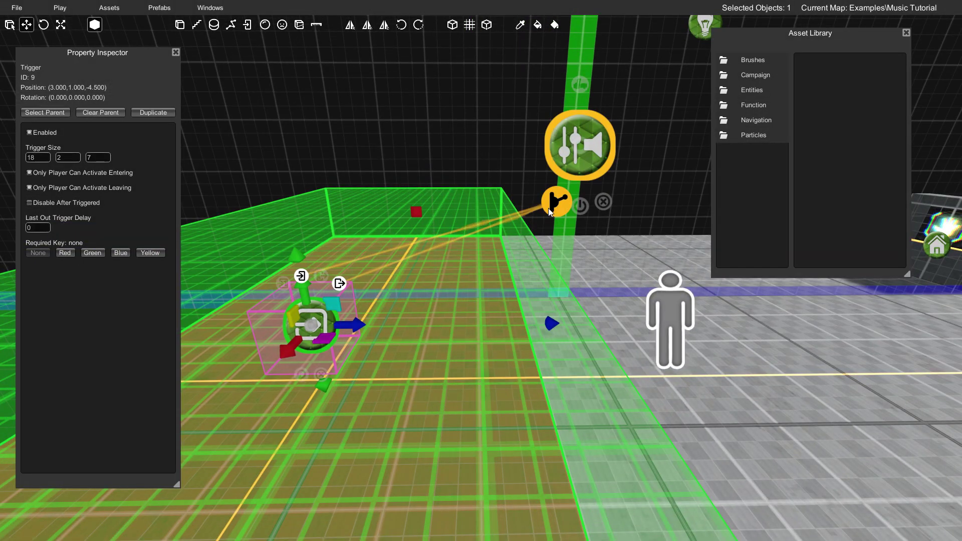
{"action": "right_click_drag", "start_coordinate": [555, 217], "coordinate": [546, 230]}
{"action": "key", "text": "s"}
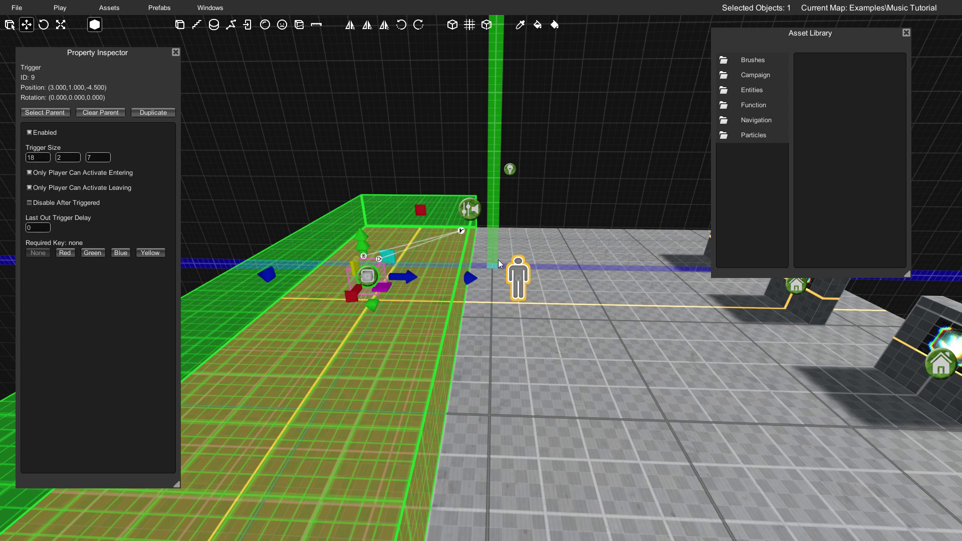
{"action": "key", "text": "s"}
{"action": "right_click_drag", "start_coordinate": [516, 257], "coordinate": [628, 218]}
{"action": "key", "text": "Escape"}
- Look over the MusicControl and wall buttons, then select the AudioFade and review its fade settings
{"action": "key", "text": "a"}
{"action": "key", "text": "w"}
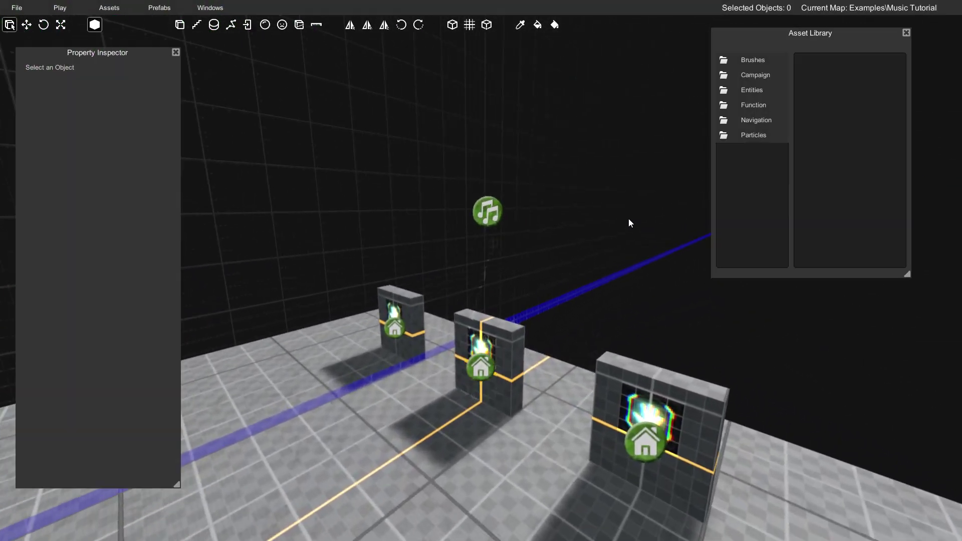
{"action": "right_click_drag", "start_coordinate": [493, 218], "coordinate": [374, 250]}
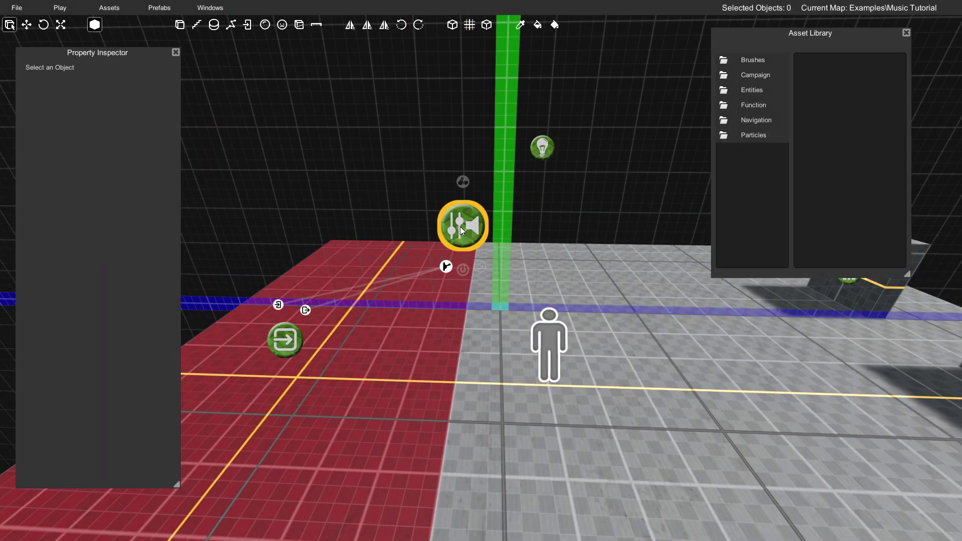
{"action": "left_click", "coordinate": [453, 241]}
{"action": "right_click_drag", "start_coordinate": [470, 233], "coordinate": [566, 254]}
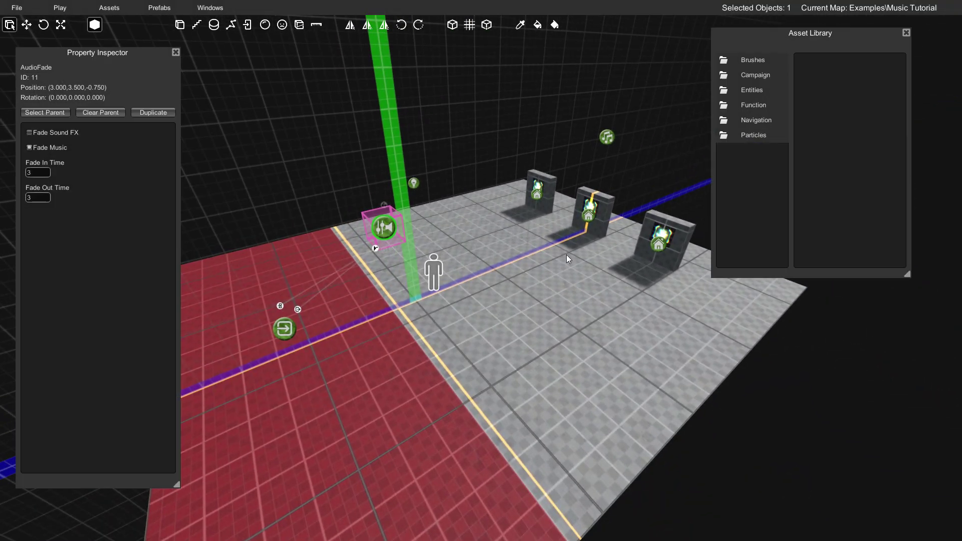
- Close the Asset Library and bring the whole map into view
{"action": "left_click", "coordinate": [905, 34]}
{"action": "right_click_drag", "start_coordinate": [540, 223], "coordinate": [534, 226]}
{"action": "key", "text": "w"}
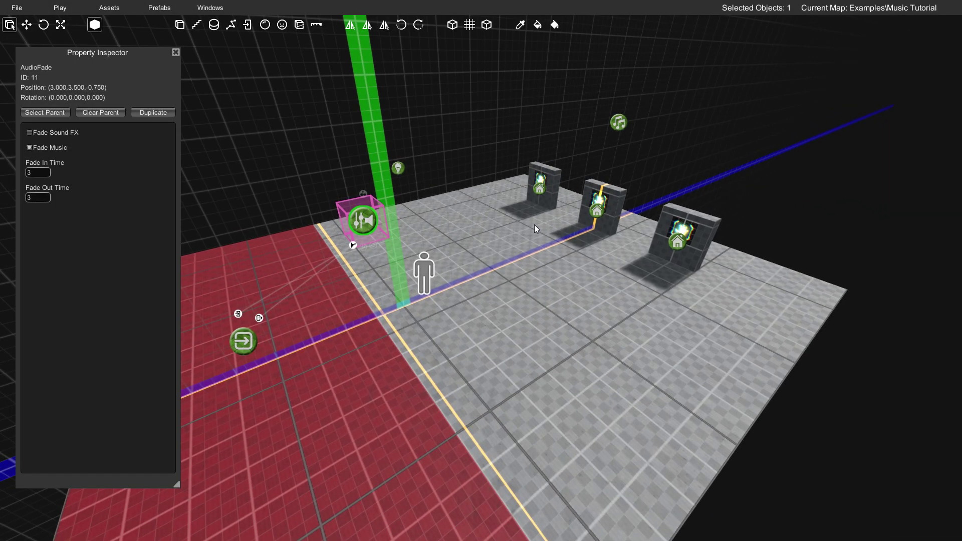